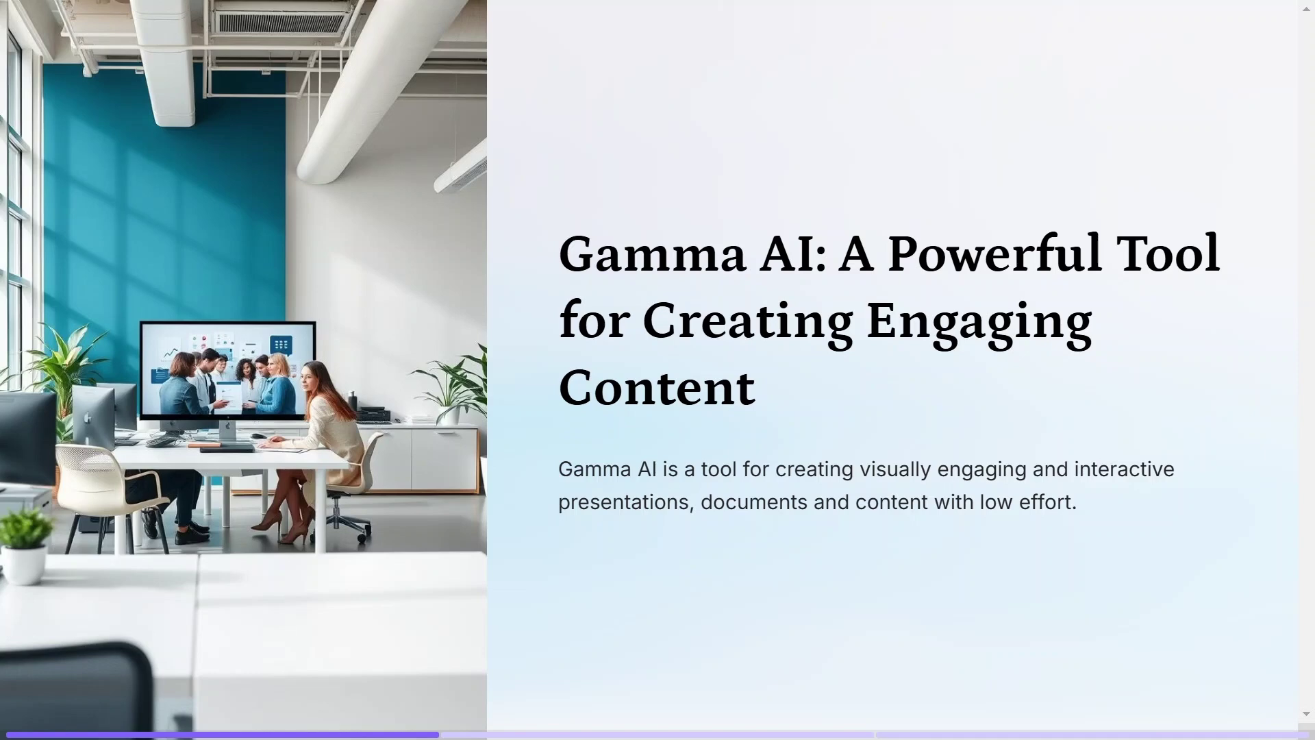
Advance the sample slideshow past the intro slide on target audience and free-plan limits.
{"action": "key", "text": "Right"}
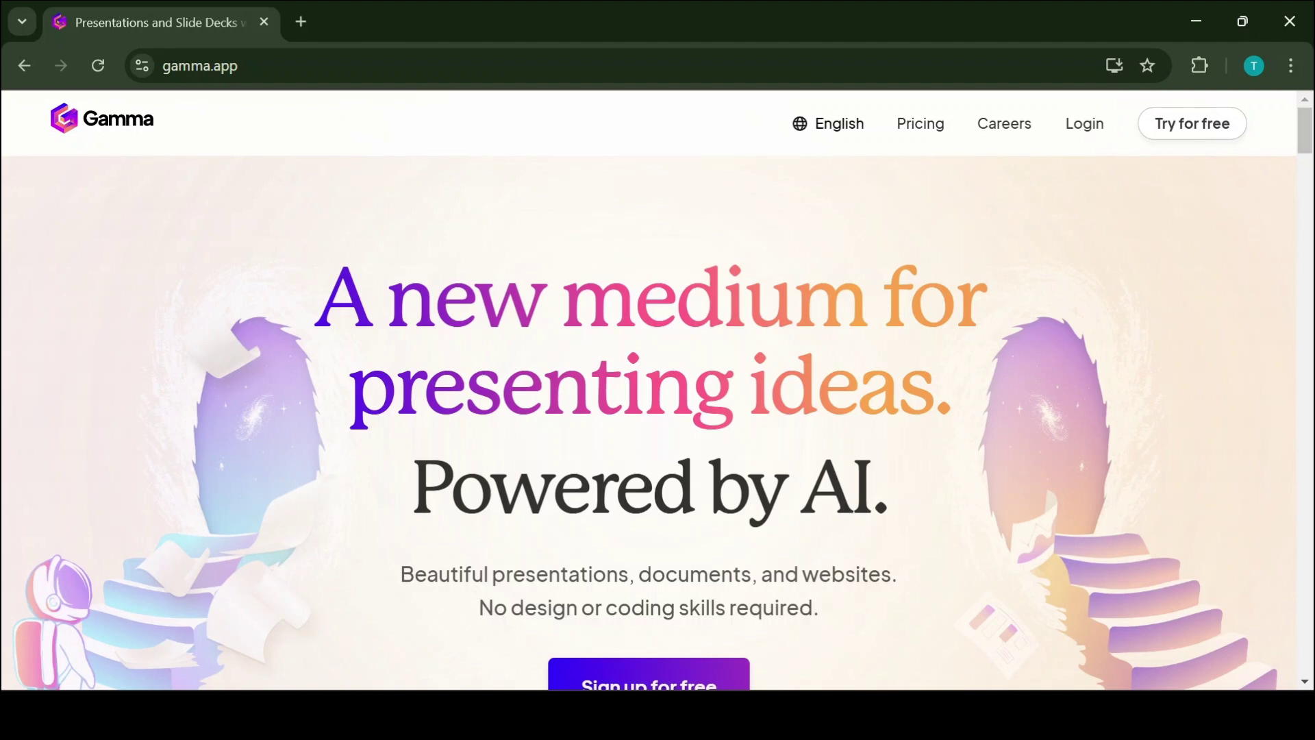
Bring up the site language choices on the gamma.app landing page.
{"action": "left_click", "coordinate": [830, 124]}
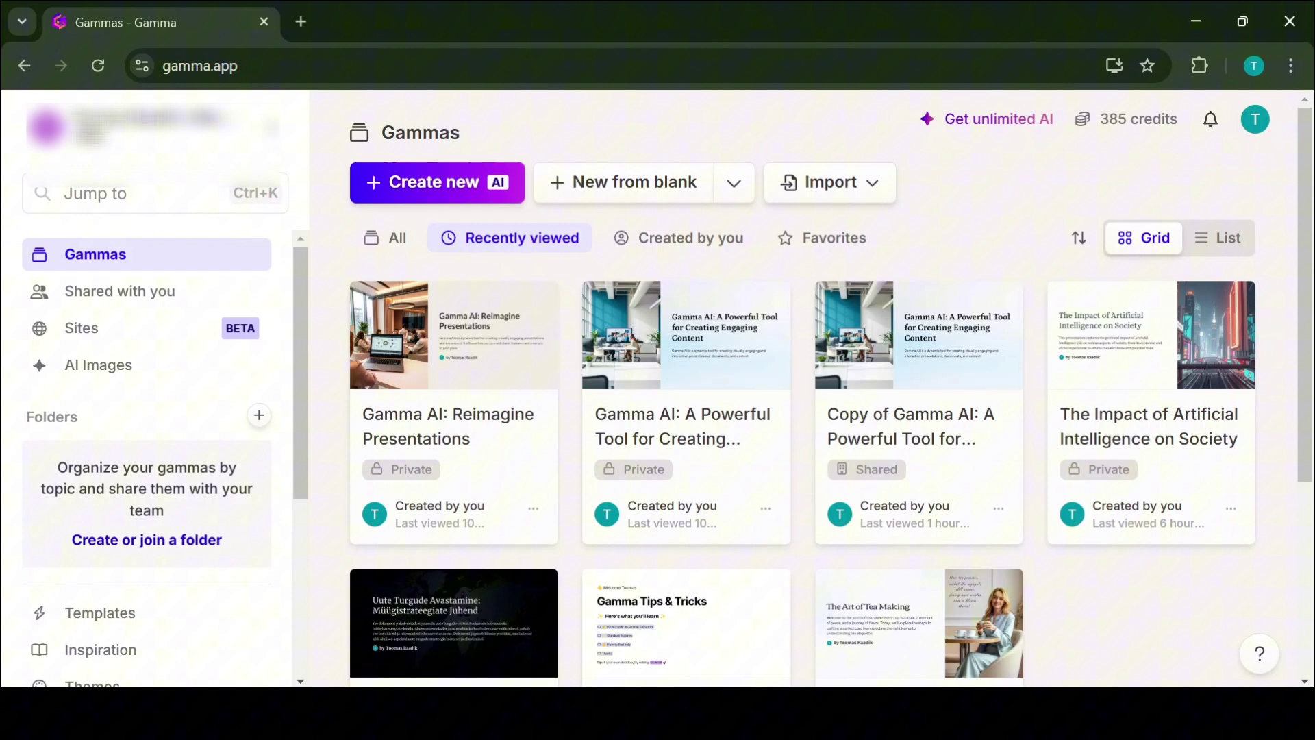
Start a new gamma with Create new (AI) from the dashboard.
{"action": "left_click", "coordinate": [437, 182]}
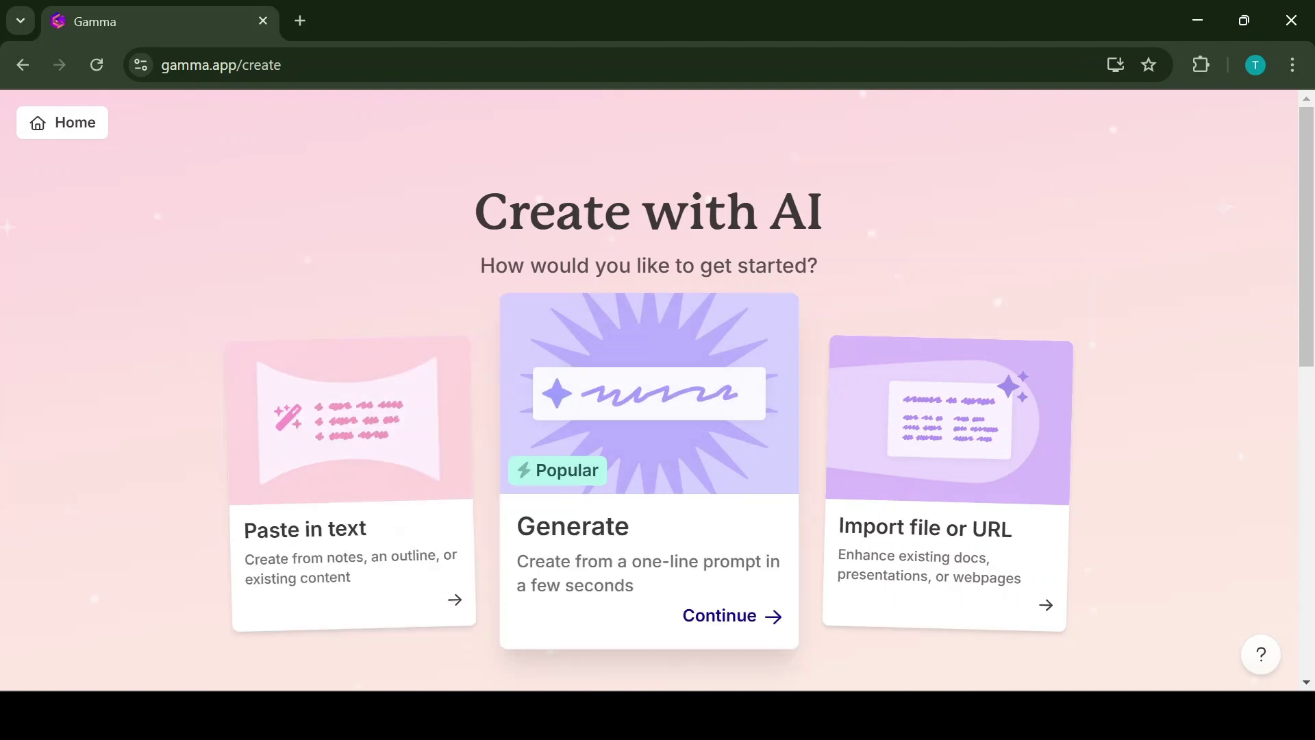
Choose Generate and set the presentation length to 10 cards.
{"action": "left_click", "coordinate": [649, 548]}
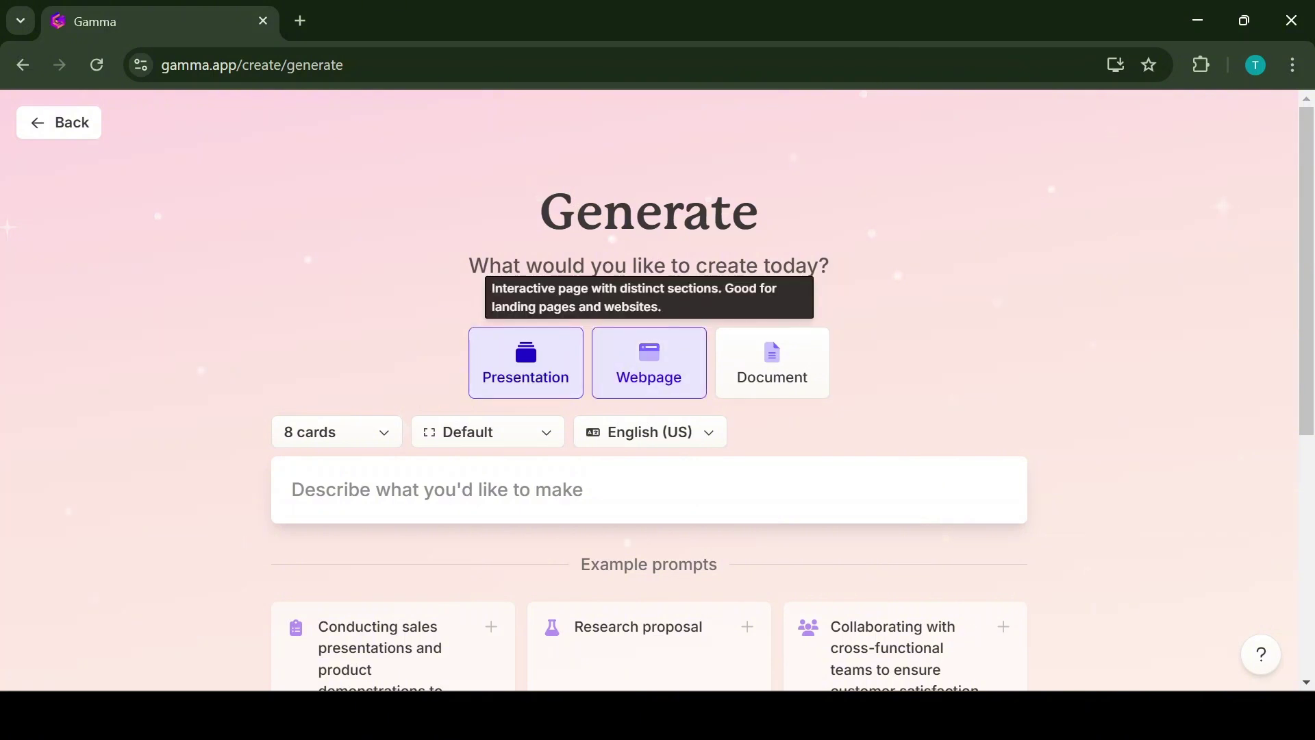
{"action": "left_click", "coordinate": [336, 431]}
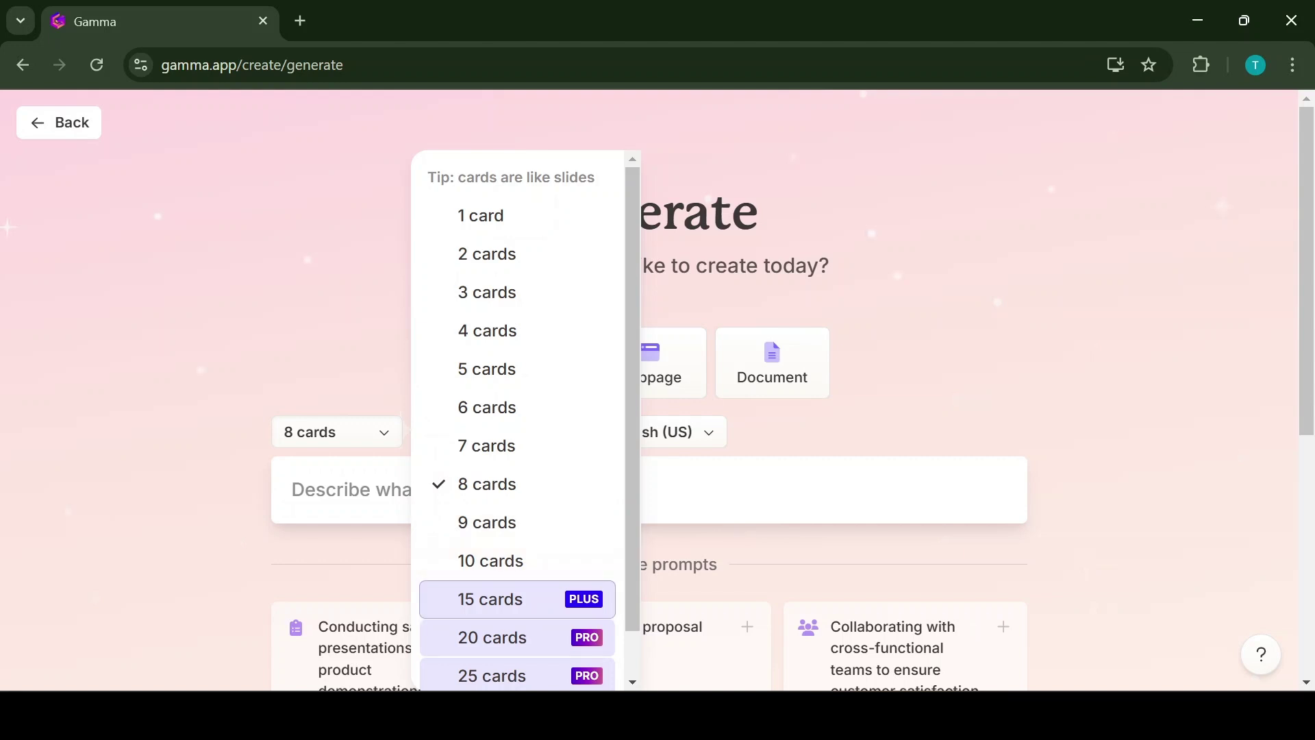
{"action": "scroll", "coordinate": [517, 598], "scroll_direction": "down", "scroll_amount": 1}
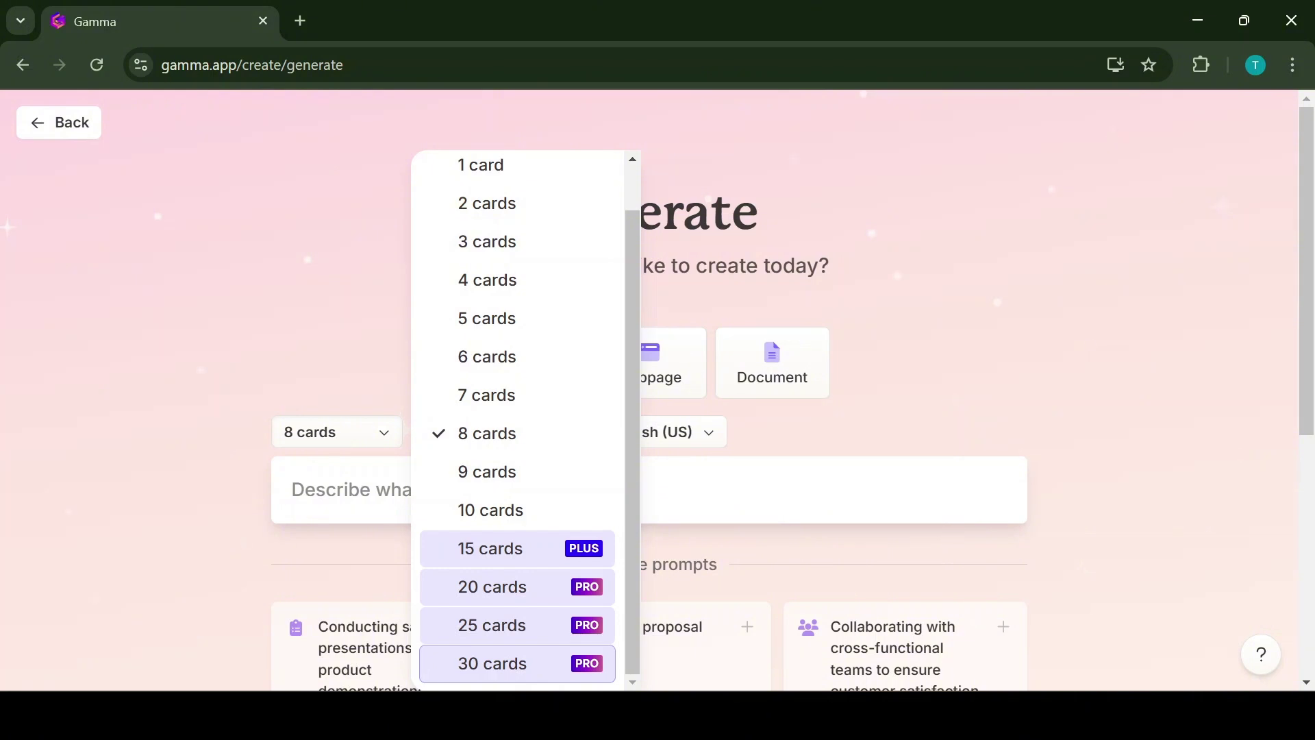
{"action": "left_click", "coordinate": [490, 510]}
Enter the prompt 'How to use Gamma AI', keeping English (US) as the language.
{"action": "left_click", "coordinate": [302, 489]}
{"action": "type", "text": "Ho"}
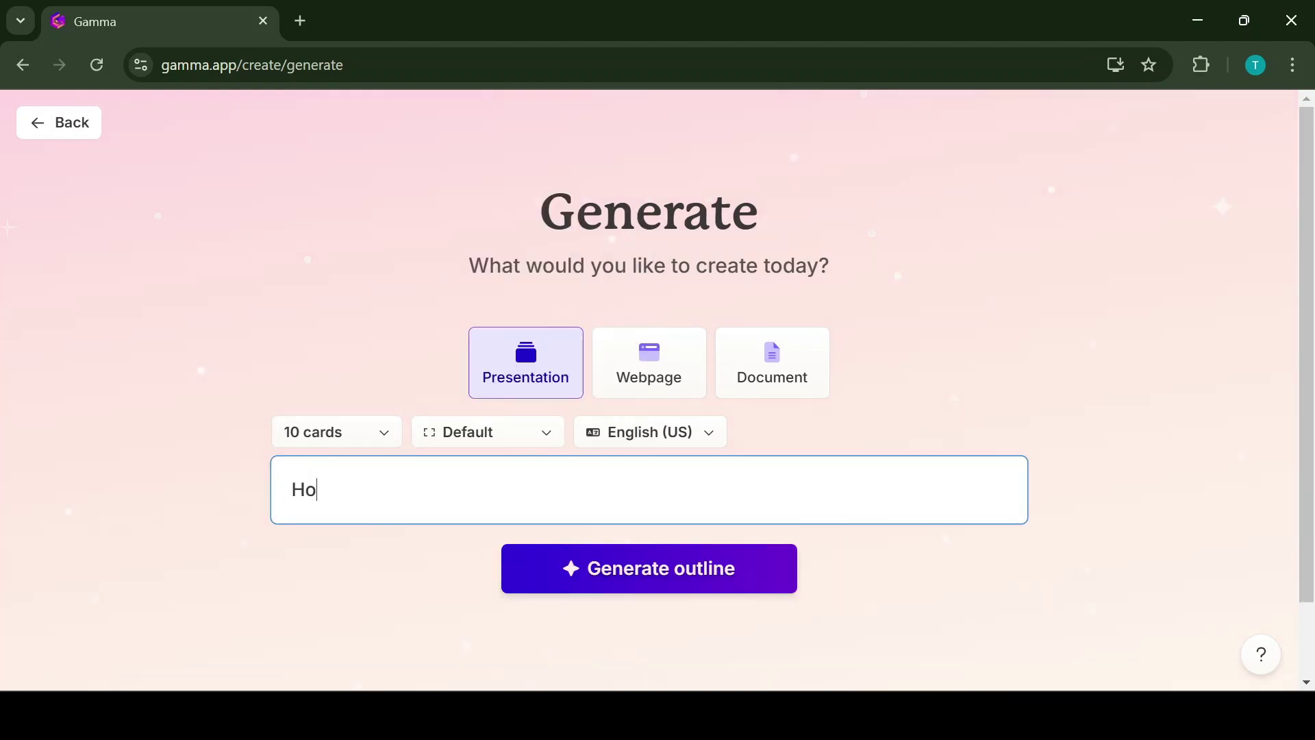
{"action": "type", "text": "w to use G"}
{"action": "type", "text": "sm"}
{"action": "key", "text": "BackSpace"}
{"action": "key", "text": "BackSpace"}
{"action": "type", "text": "am"}
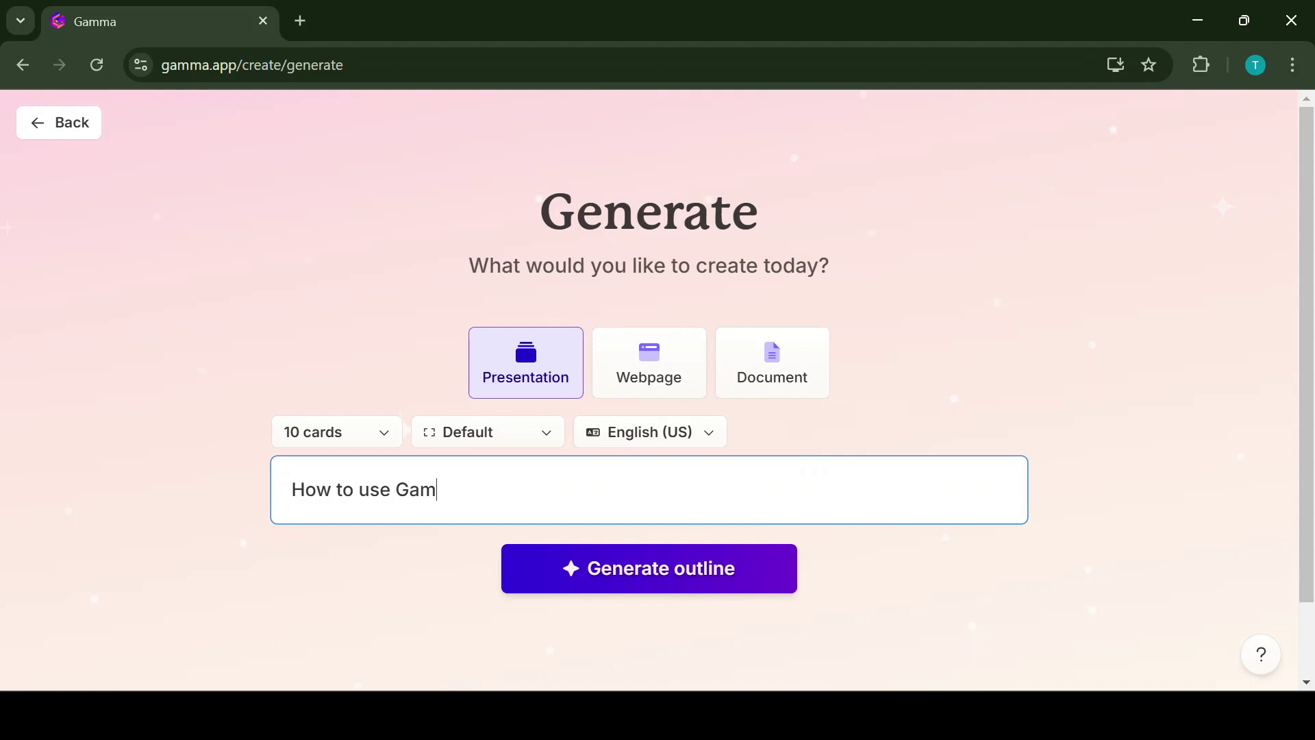
{"action": "type", "text": "ma AI"}
{"action": "left_click", "coordinate": [649, 431]}
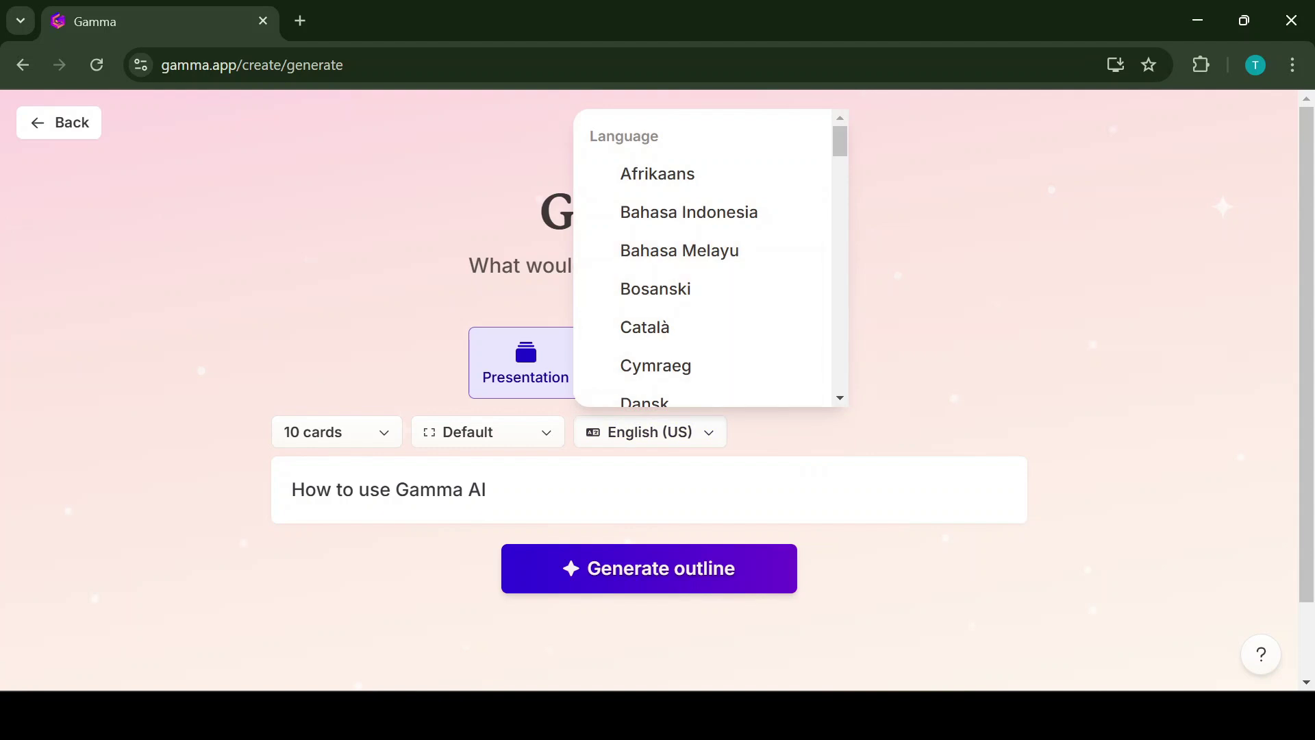
{"action": "key", "text": "Escape"}
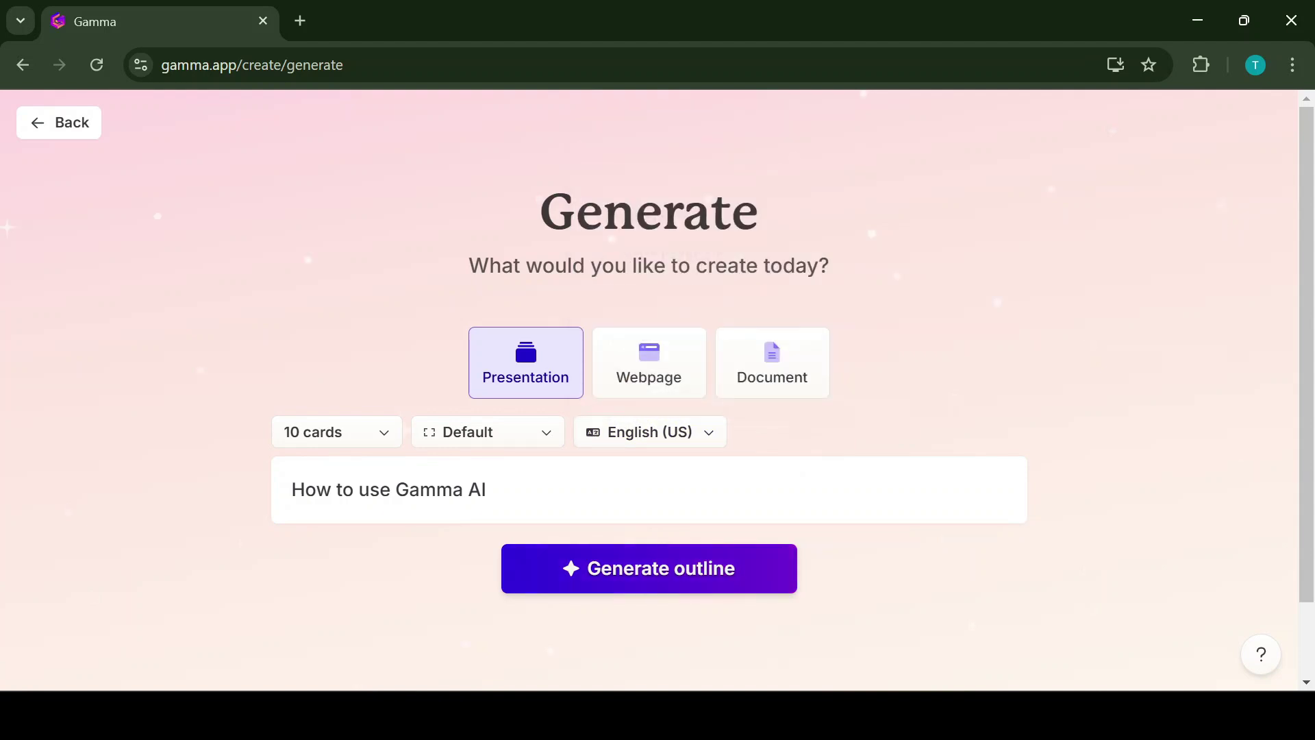
Generate the 10-card outline and set the amount of text per card to Detailed.
{"action": "left_click", "coordinate": [650, 568]}
{"action": "scroll", "coordinate": [987, 391], "scroll_direction": "down", "scroll_amount": 4}
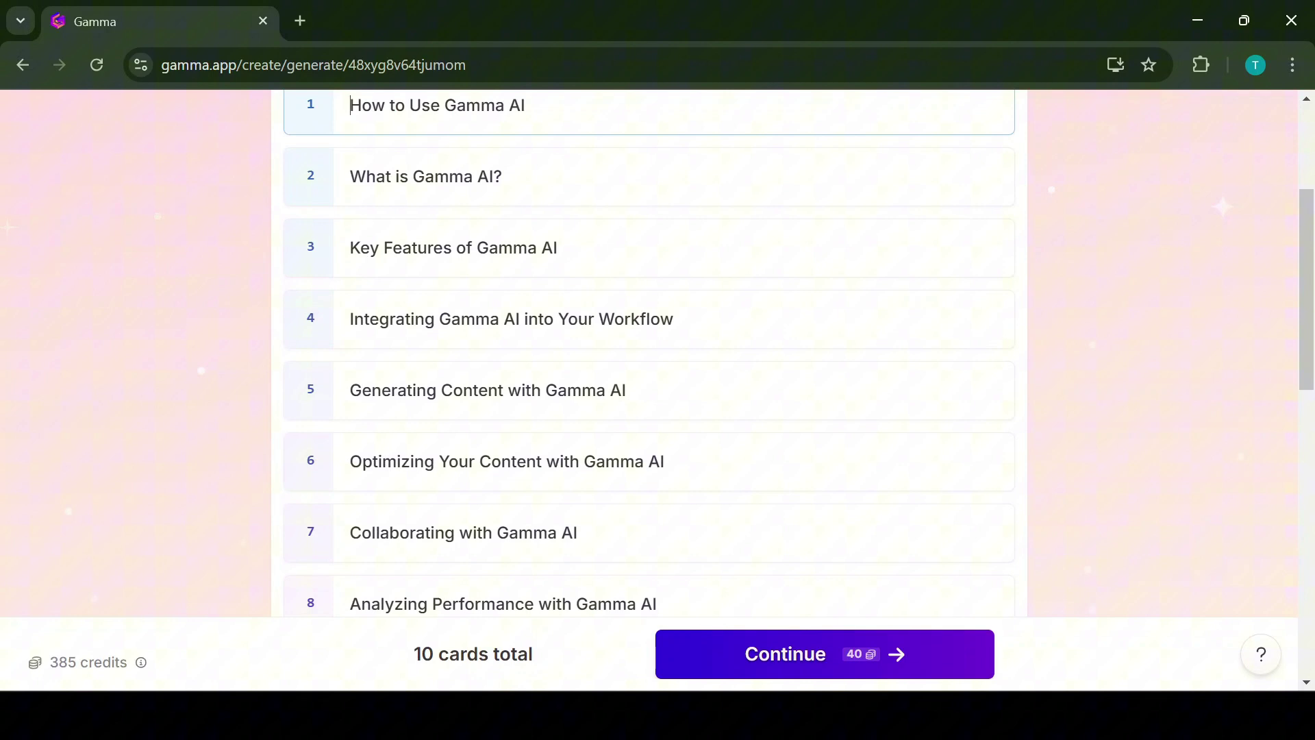
{"action": "scroll", "coordinate": [649, 352], "scroll_direction": "down", "scroll_amount": 3}
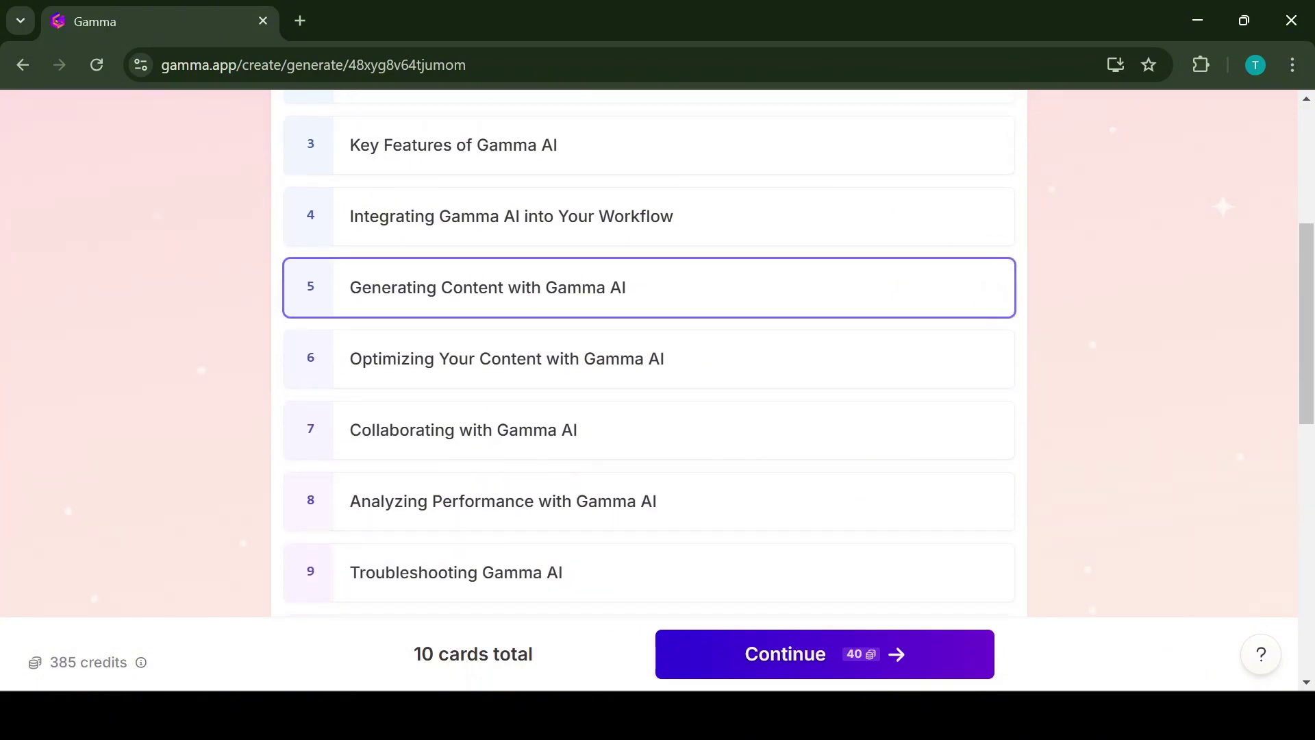
{"action": "scroll", "coordinate": [649, 353], "scroll_direction": "down", "scroll_amount": 3}
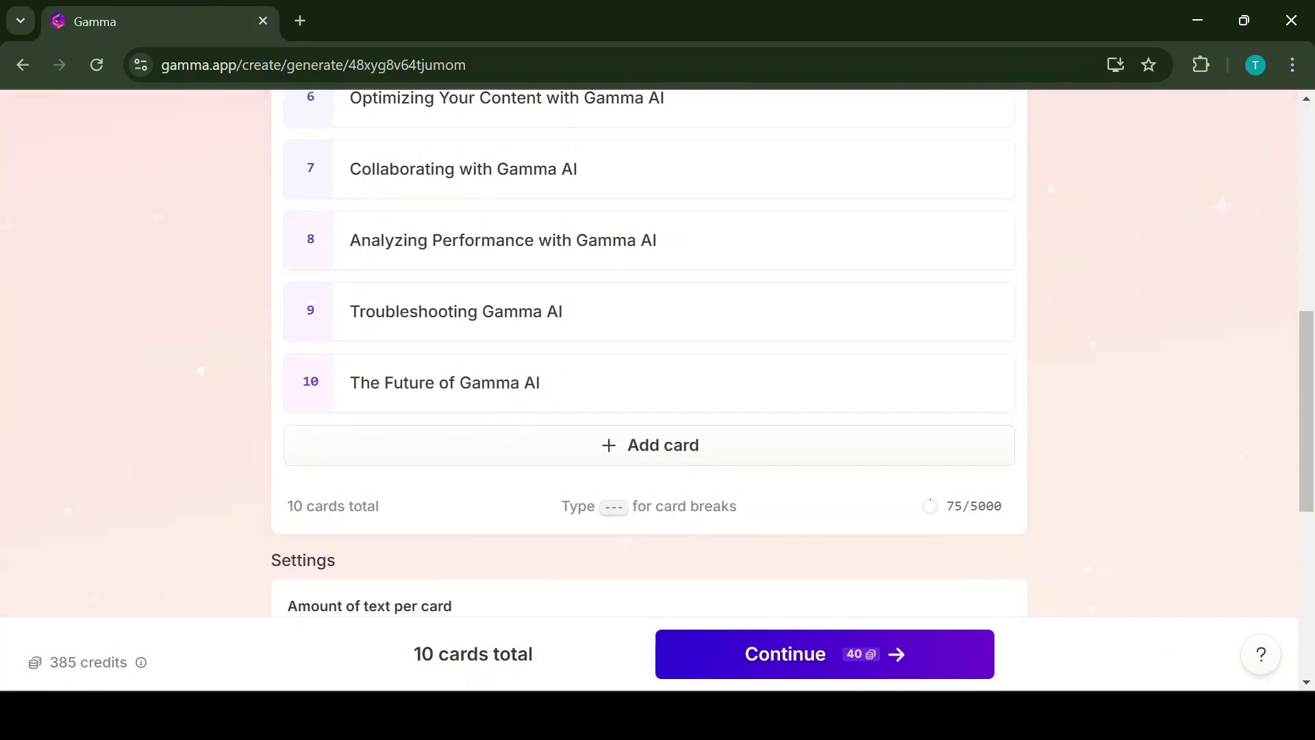
{"action": "scroll", "coordinate": [649, 352], "scroll_direction": "down", "scroll_amount": 3}
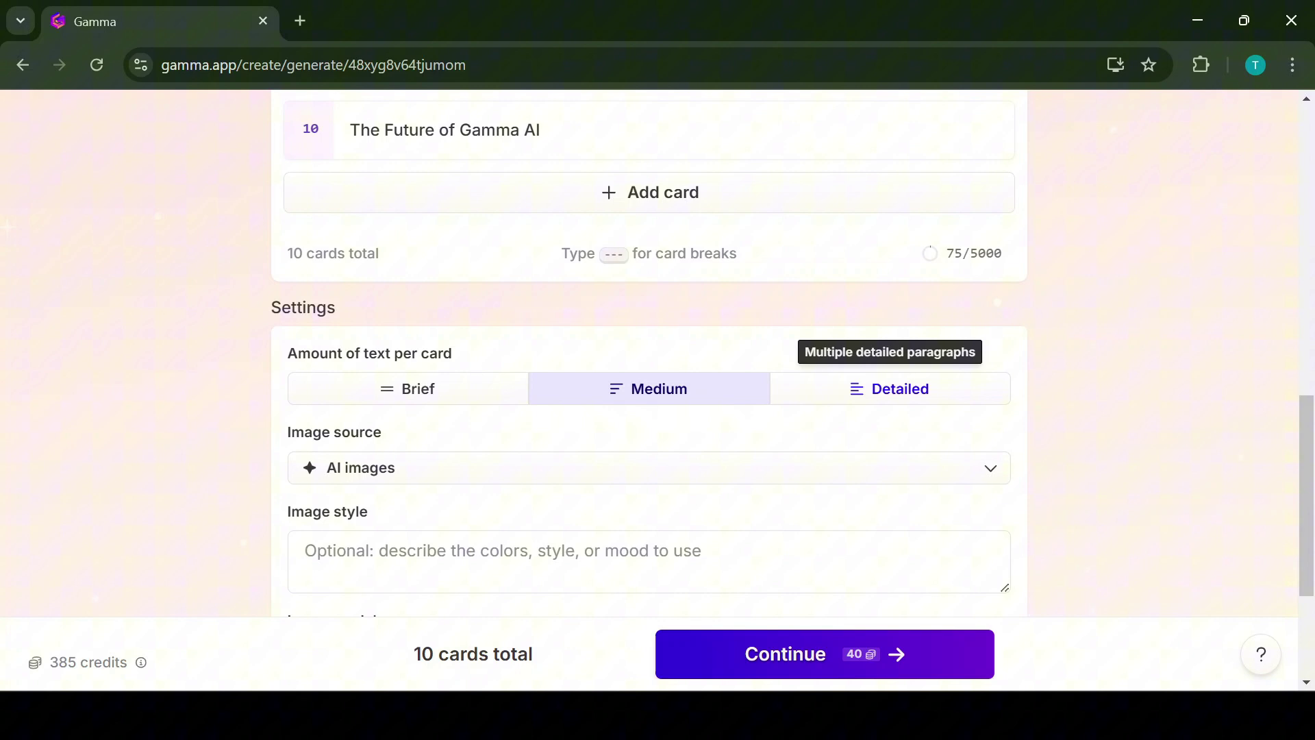
{"action": "left_click", "coordinate": [889, 388]}
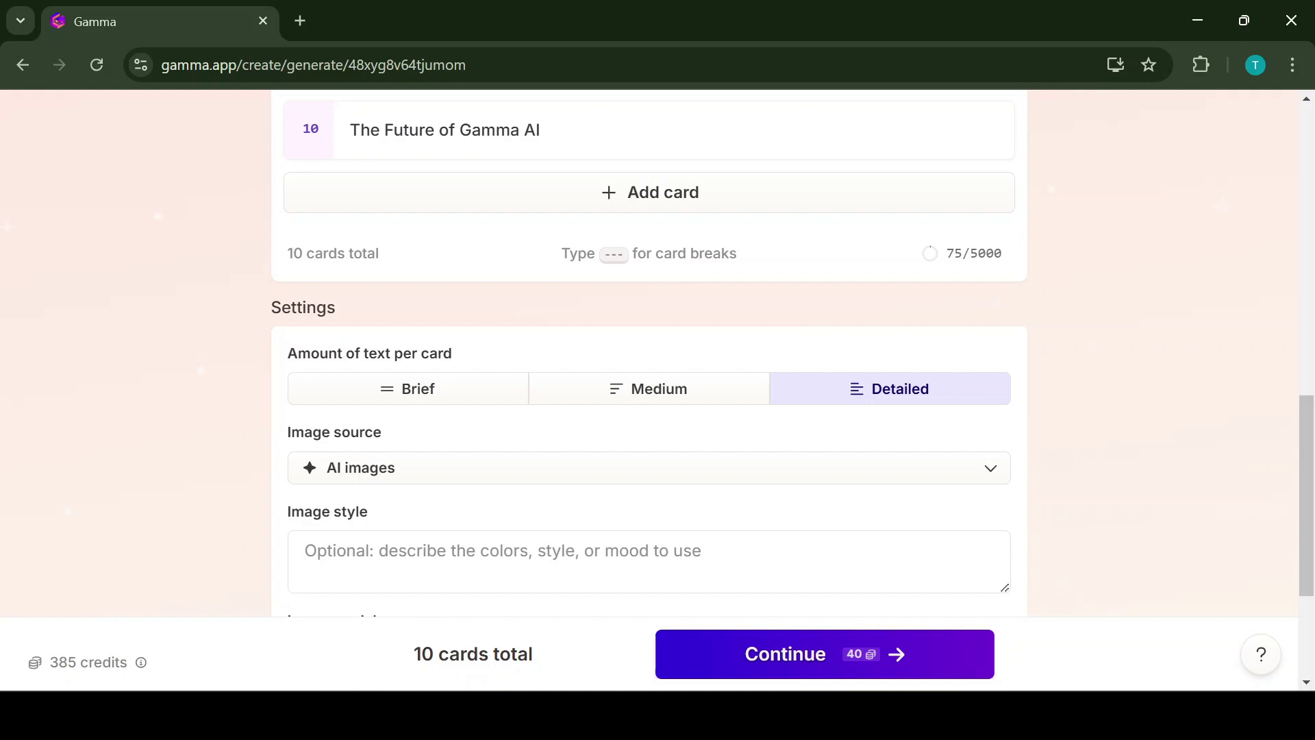
{"action": "scroll", "coordinate": [649, 368], "scroll_direction": "down", "scroll_amount": 2}
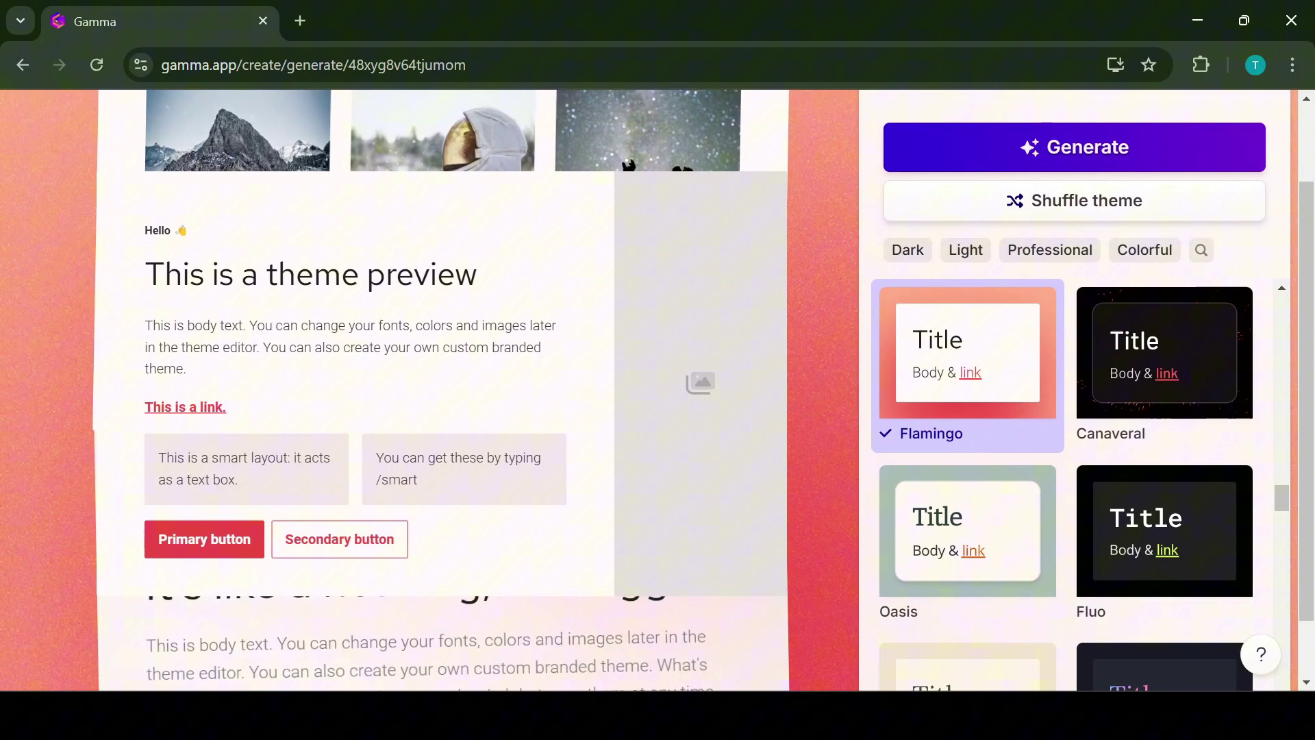
Preview the Oasis, Canaveral and Fluo themes on the deck.
{"action": "scroll", "coordinate": [1075, 411], "scroll_direction": "down", "scroll_amount": 1}
{"action": "left_click", "coordinate": [968, 466]}
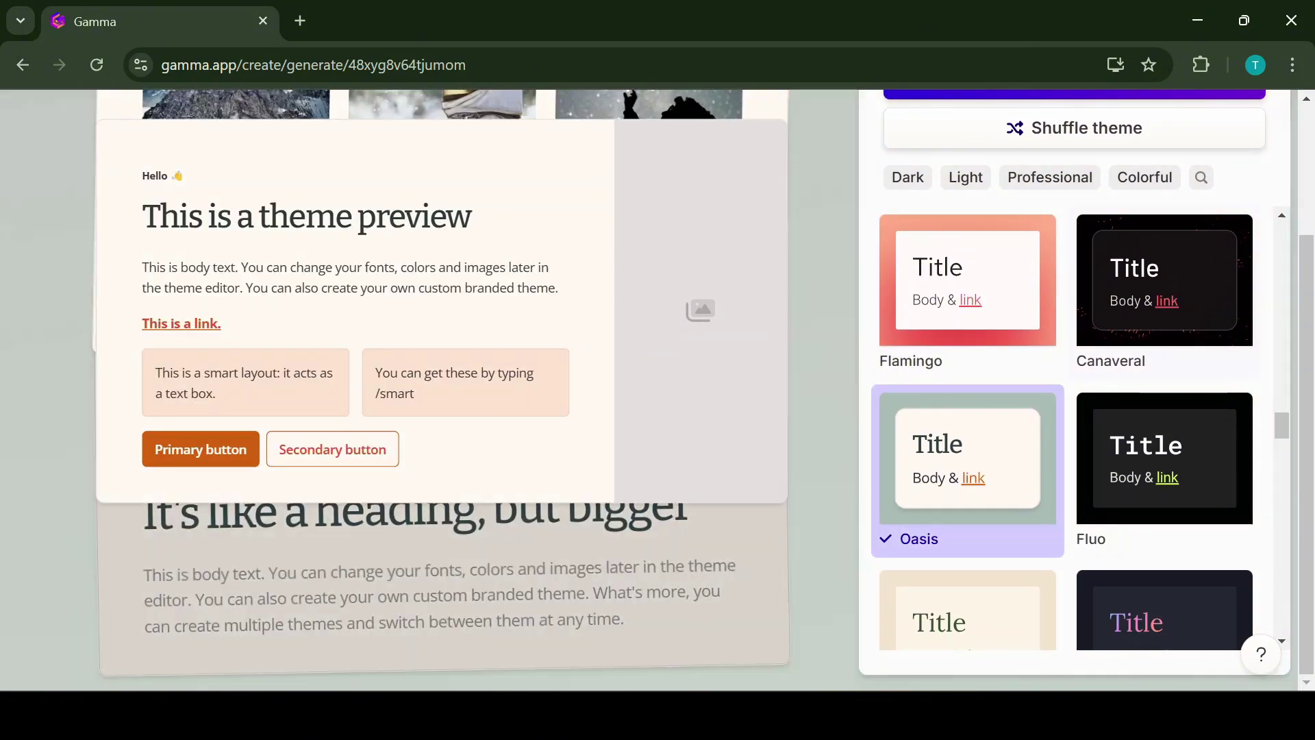
{"action": "scroll", "coordinate": [1075, 411], "scroll_direction": "up", "scroll_amount": 1}
{"action": "left_click", "coordinate": [1164, 313]}
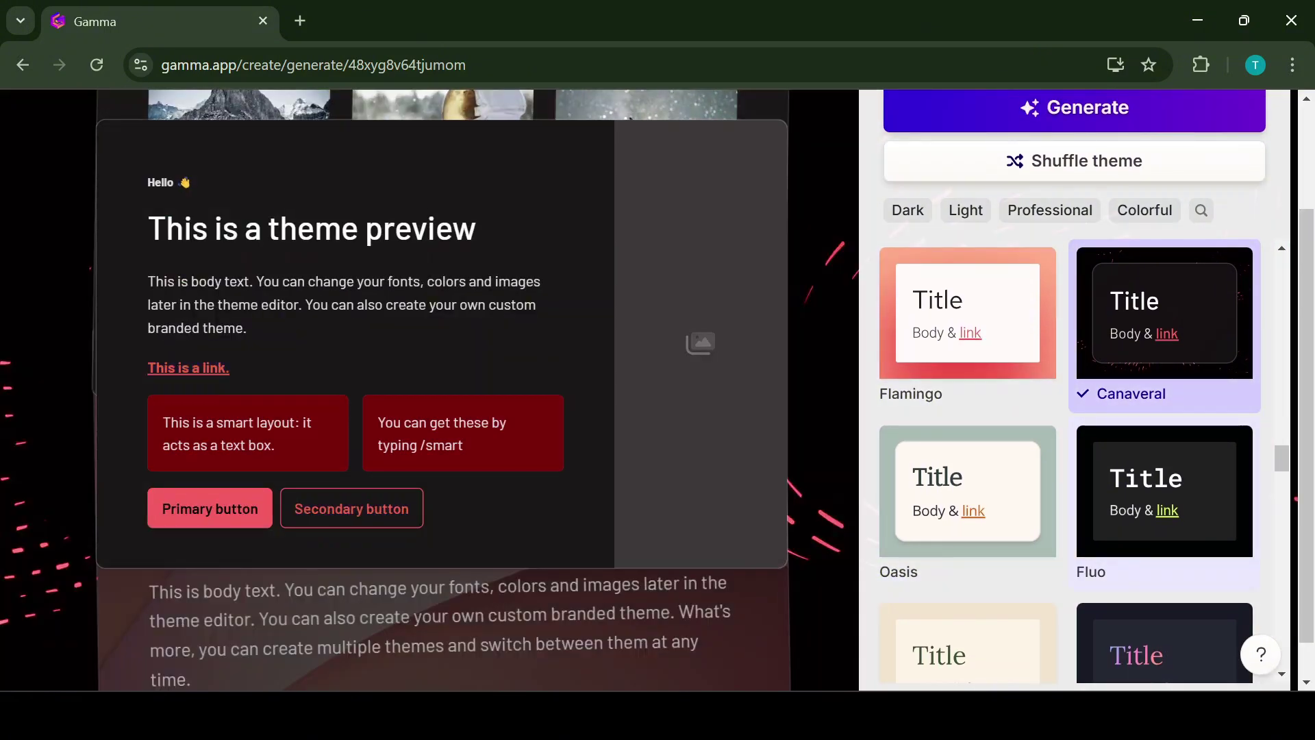
{"action": "left_click", "coordinate": [1165, 491]}
Generate the presentation with the Fluo theme selected.
{"action": "scroll", "coordinate": [1075, 411], "scroll_direction": "down", "scroll_amount": 1}
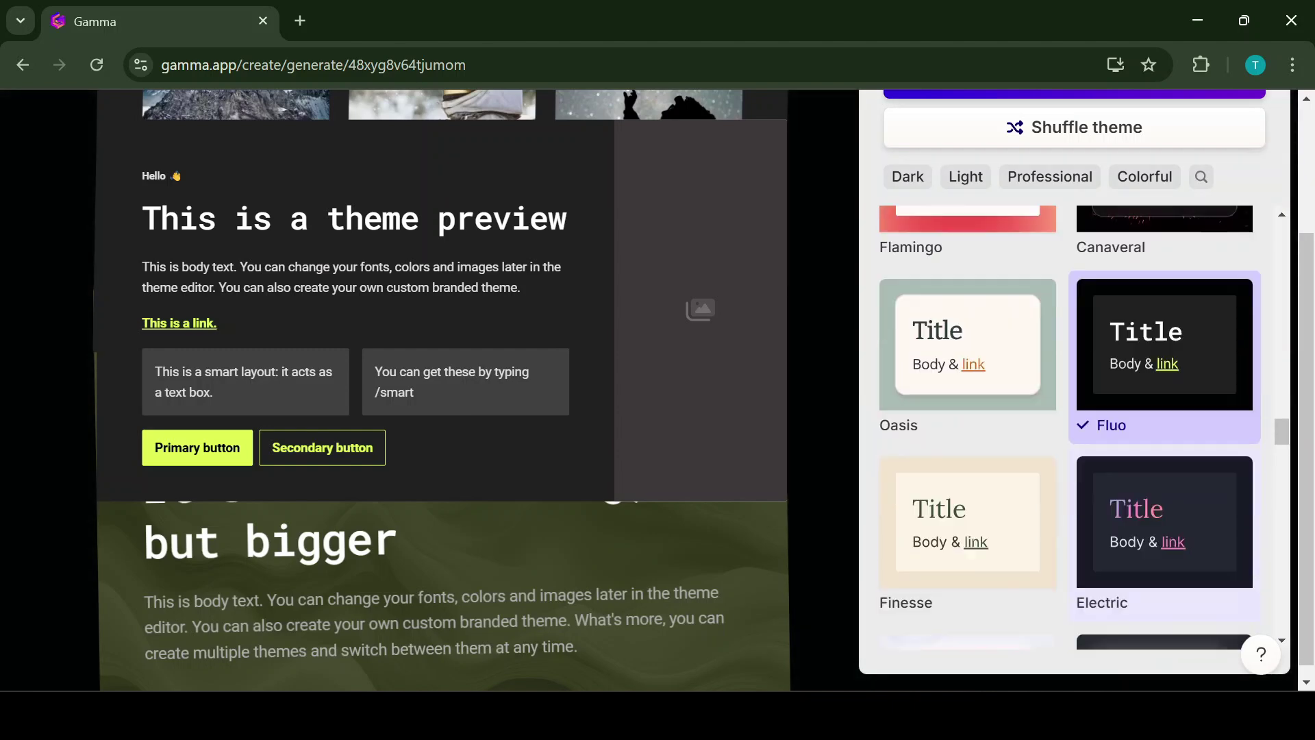
{"action": "scroll", "coordinate": [1165, 439], "scroll_direction": "down", "scroll_amount": 15}
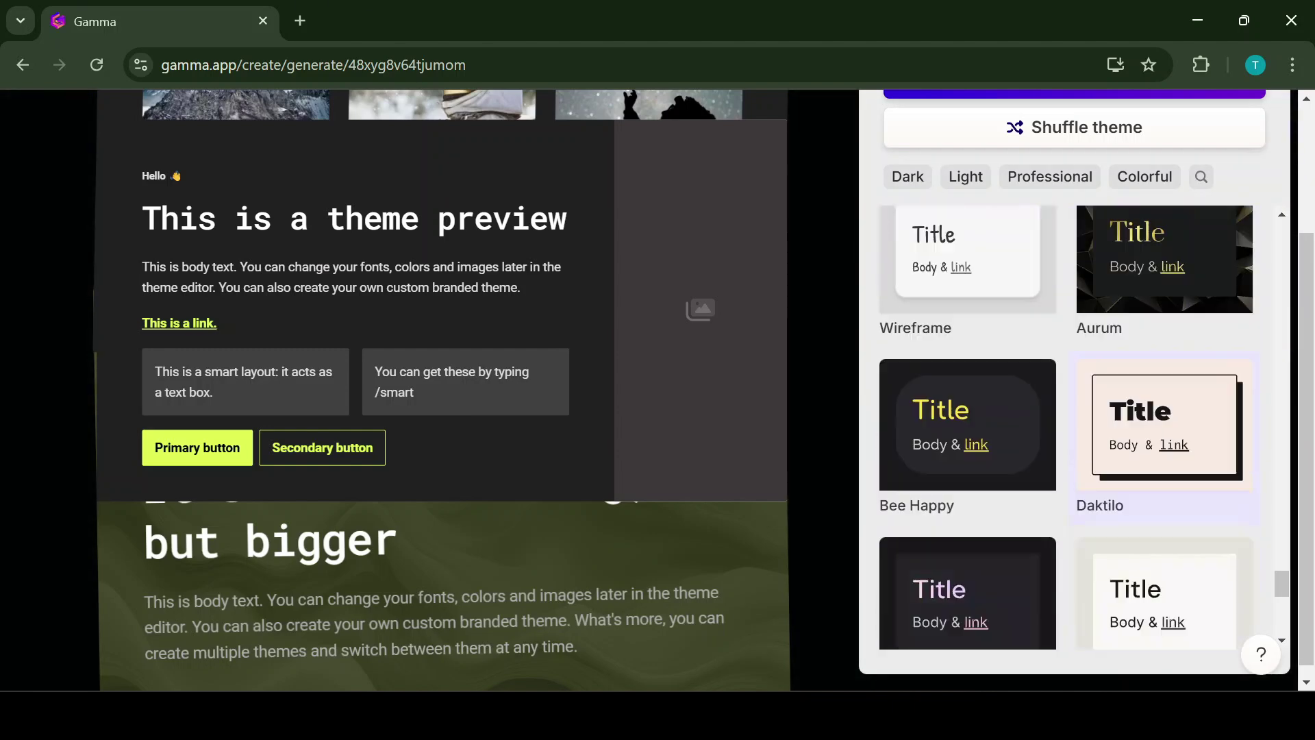
{"action": "scroll", "coordinate": [1067, 428], "scroll_direction": "up", "scroll_amount": 5}
{"action": "scroll", "coordinate": [1066, 427], "scroll_direction": "up", "scroll_amount": 5}
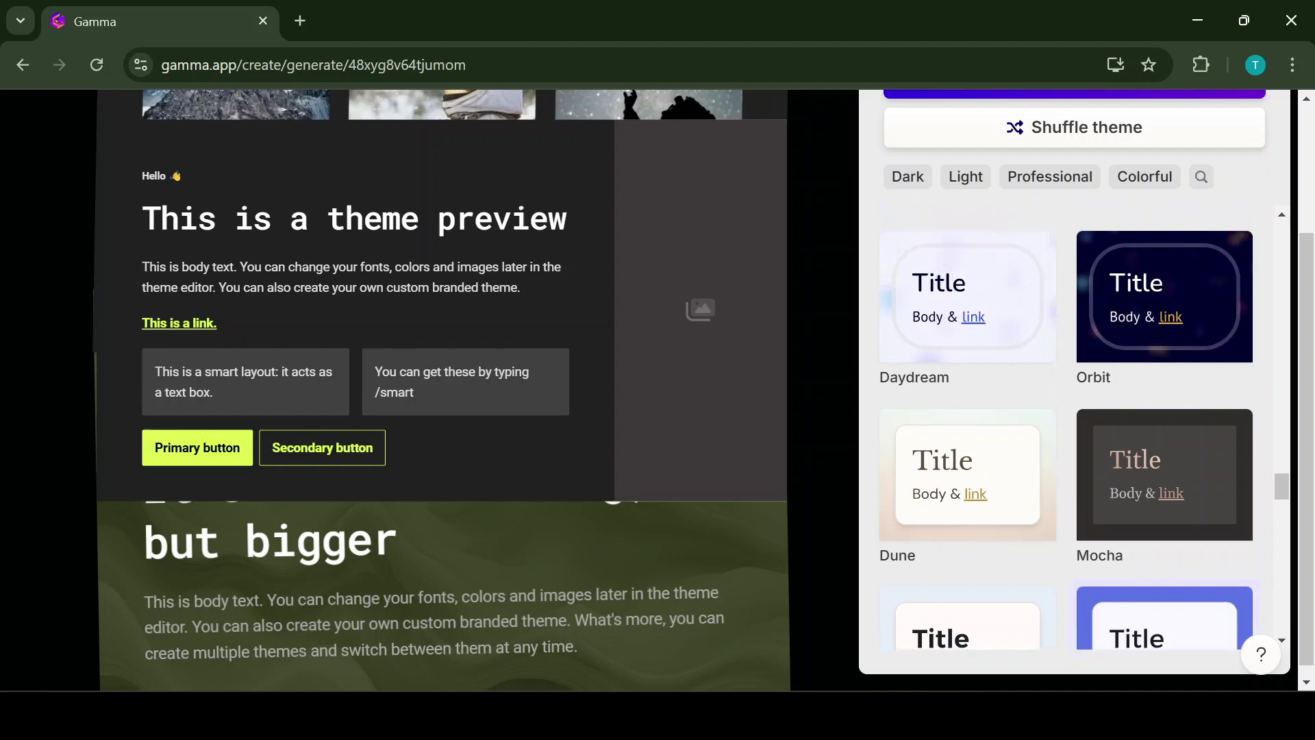
{"action": "scroll", "coordinate": [1066, 428], "scroll_direction": "up", "scroll_amount": 10}
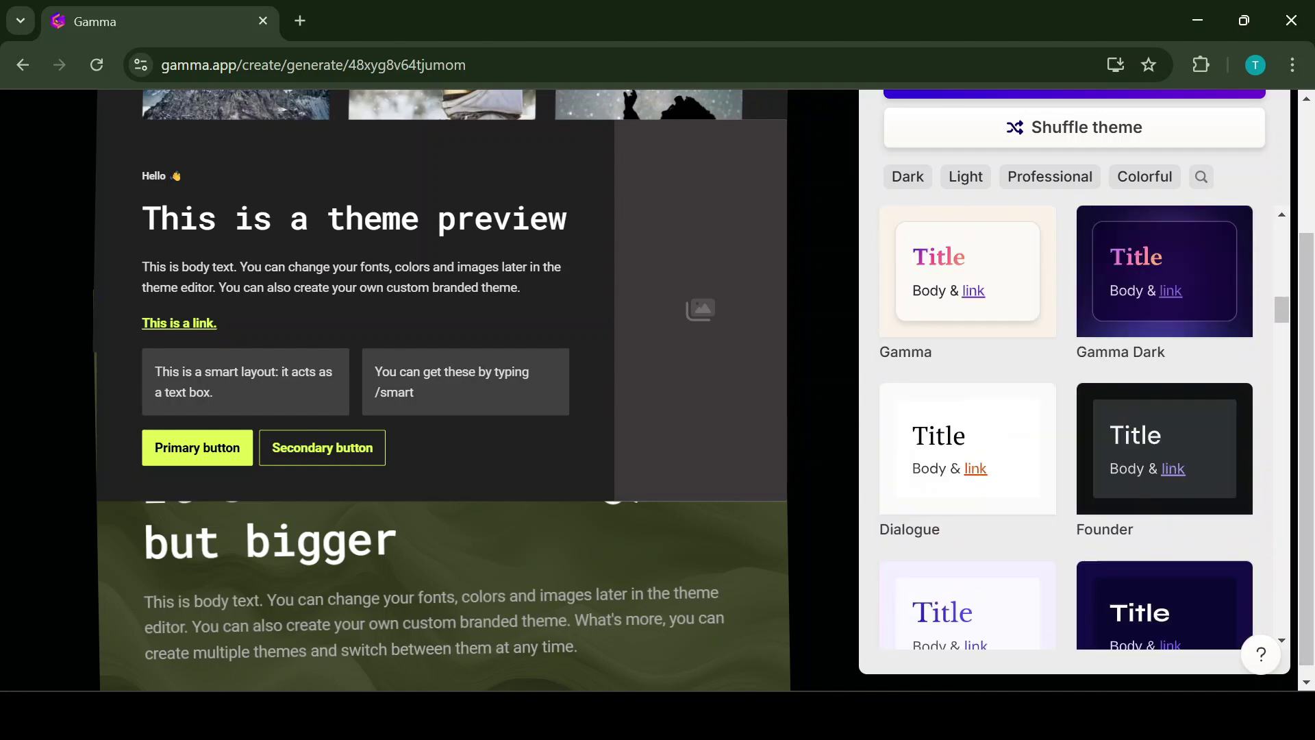
{"action": "scroll", "coordinate": [1067, 427], "scroll_direction": "up", "scroll_amount": 3}
{"action": "left_click", "coordinate": [1069, 249]}
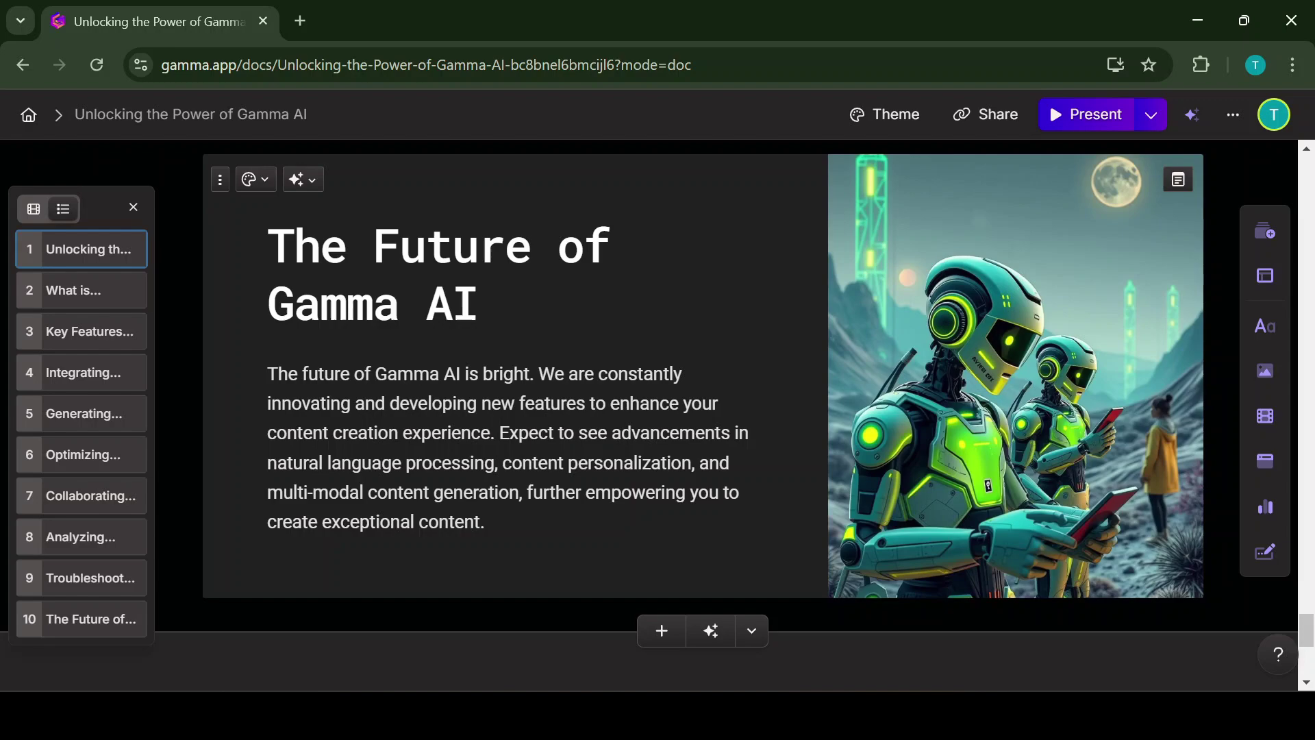
{"action": "scroll", "coordinate": [685, 411], "scroll_direction": "up", "scroll_amount": 12}
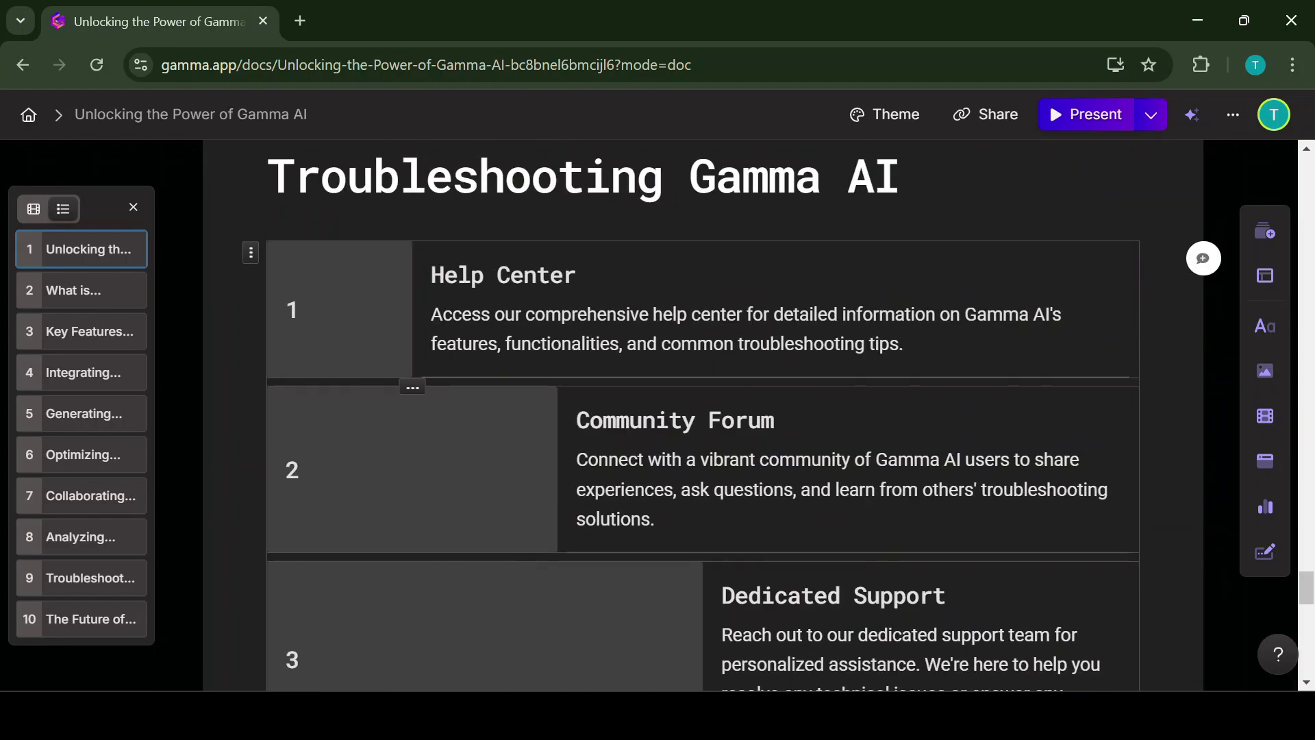
{"action": "scroll", "coordinate": [703, 415], "scroll_direction": "up", "scroll_amount": 20}
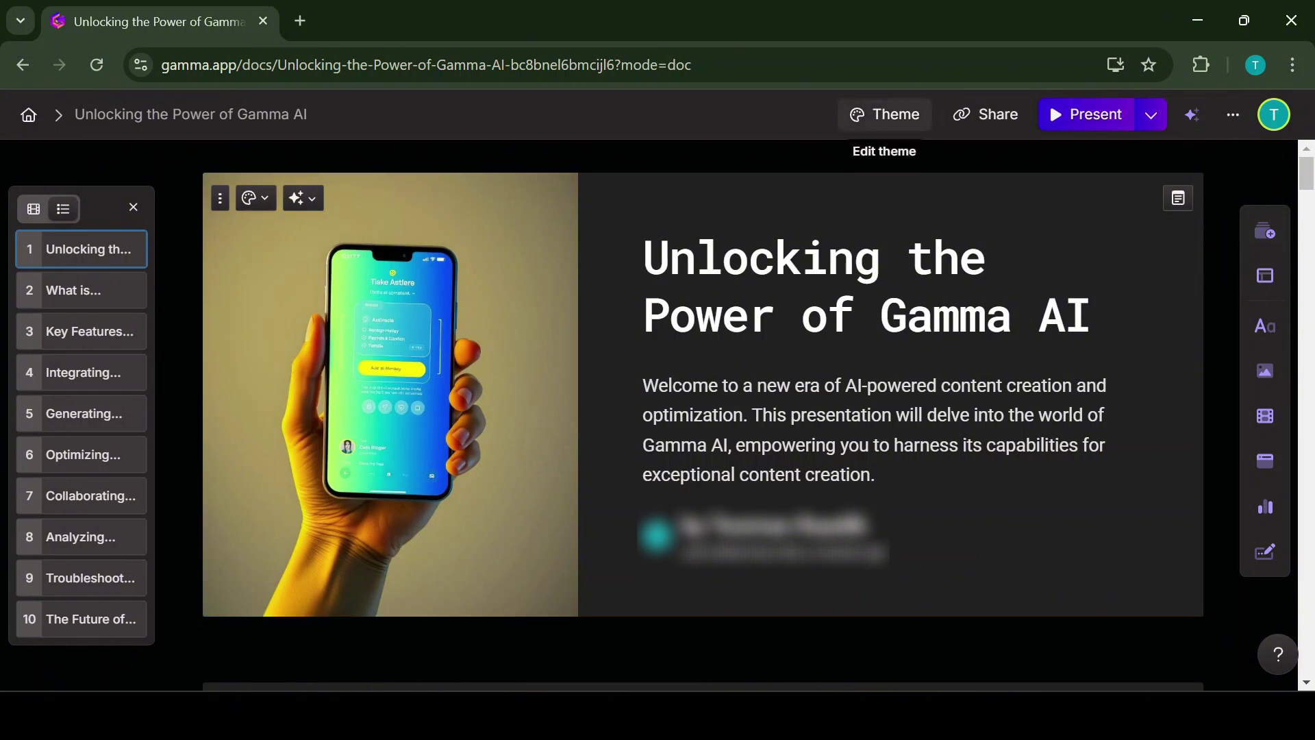
Apply the Piano theme after trying Snowball and Pistachio, then present full screen.
{"action": "left_click", "coordinate": [883, 114]}
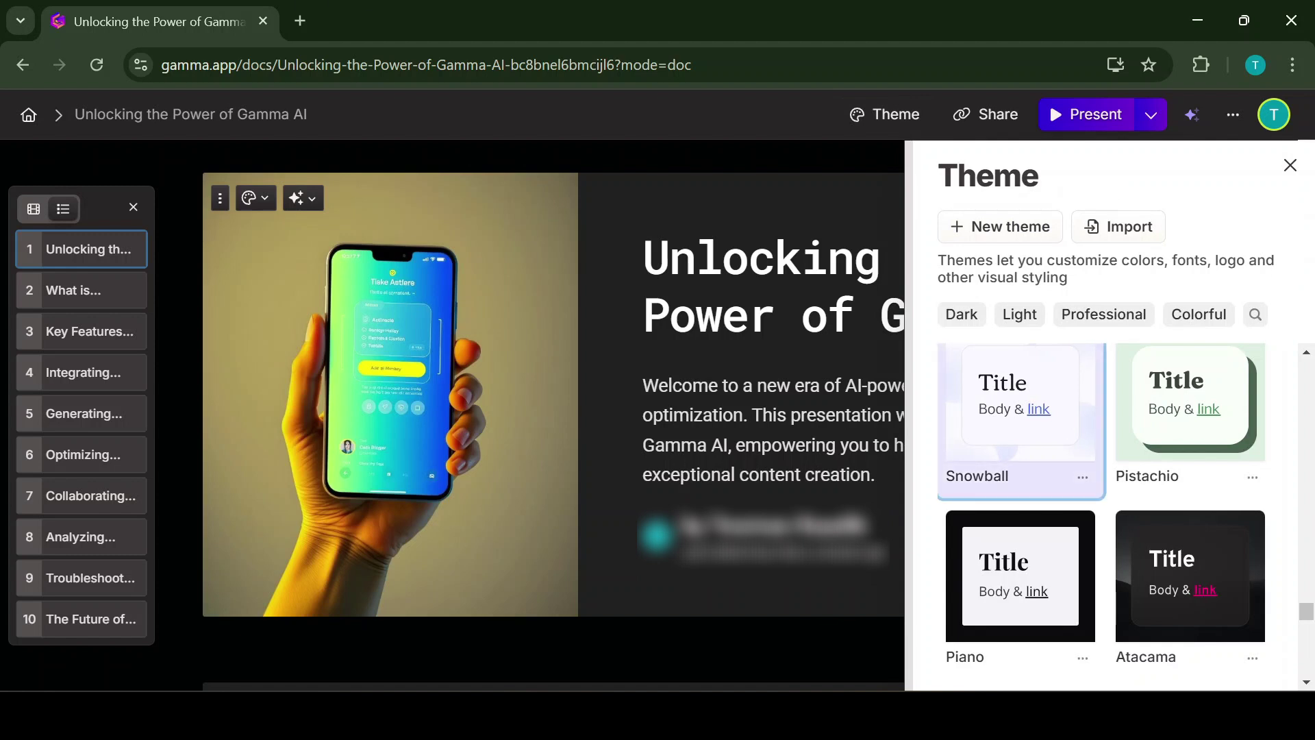
{"action": "left_click", "coordinate": [1021, 404]}
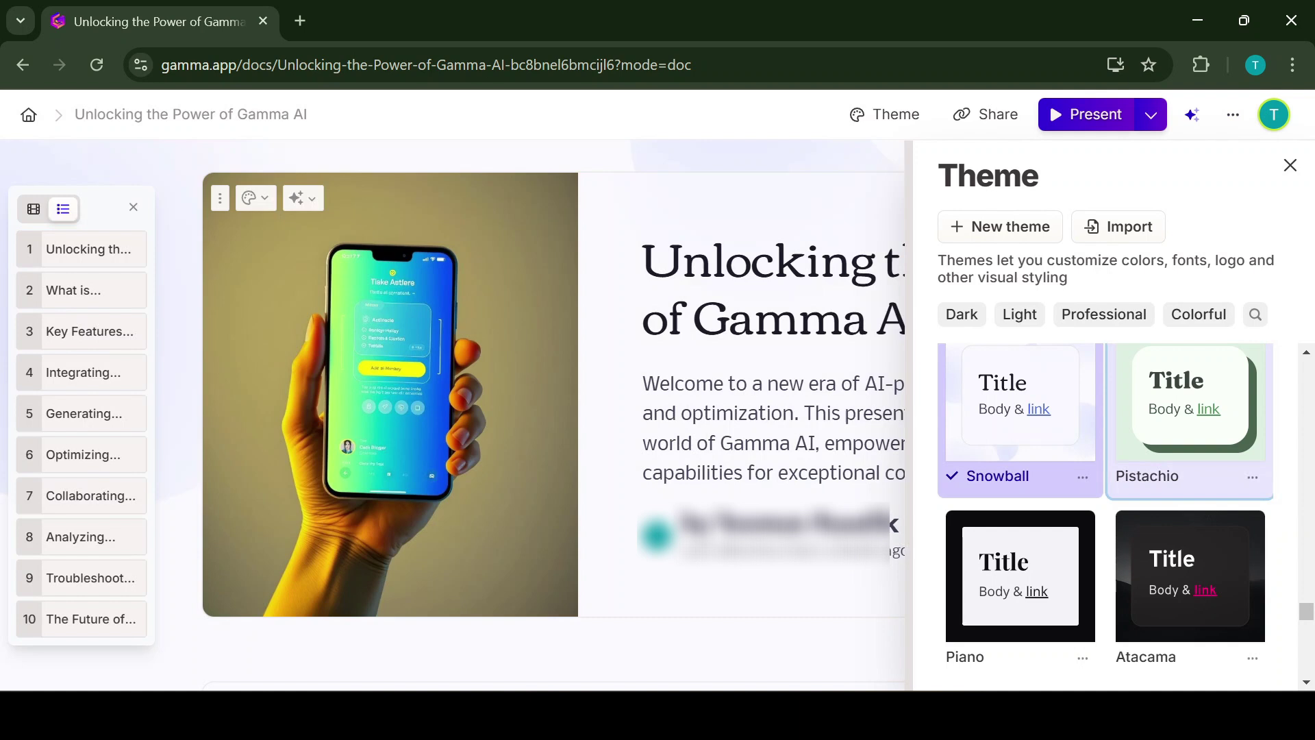
{"action": "left_click", "coordinate": [1191, 404]}
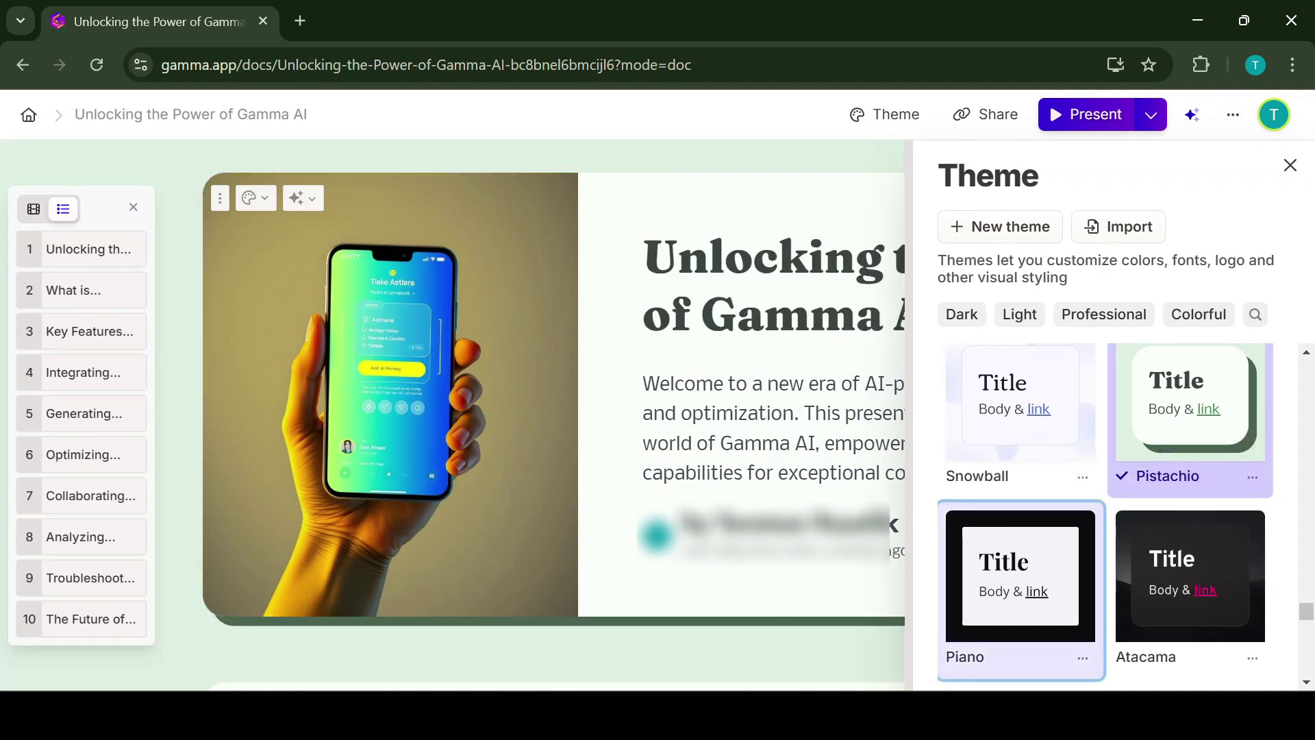
{"action": "left_click", "coordinate": [1020, 575]}
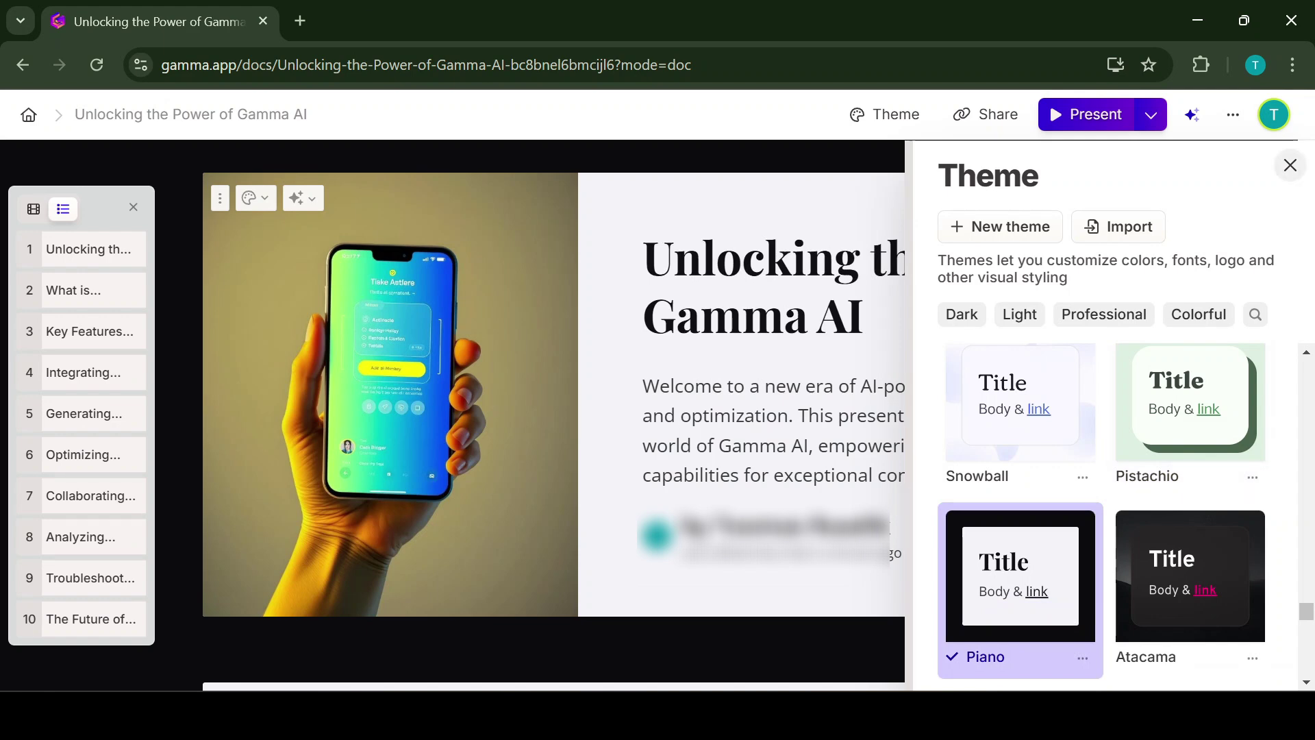
{"action": "left_click", "coordinate": [1095, 114]}
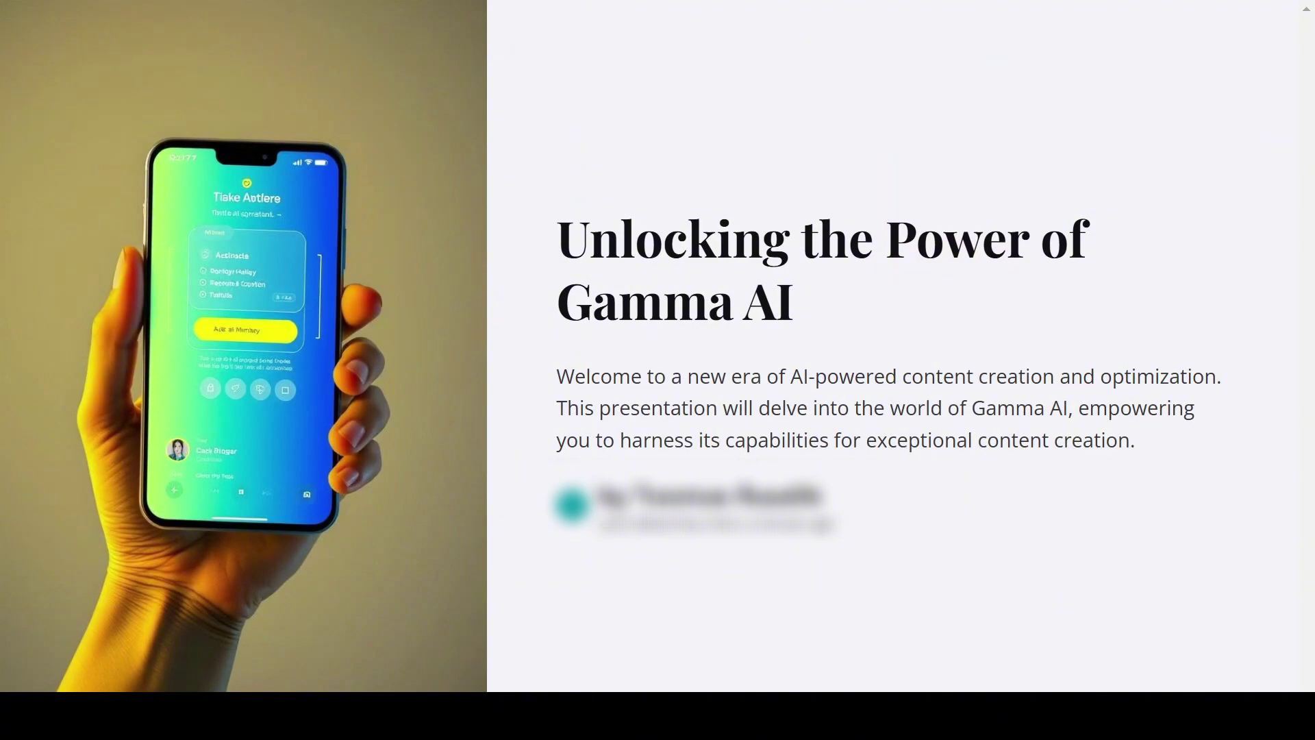
Step from What is Gamma AI? through Key Features and later cards, then exit full screen.
{"action": "key", "text": "Right"}
{"action": "key", "text": "Right"}
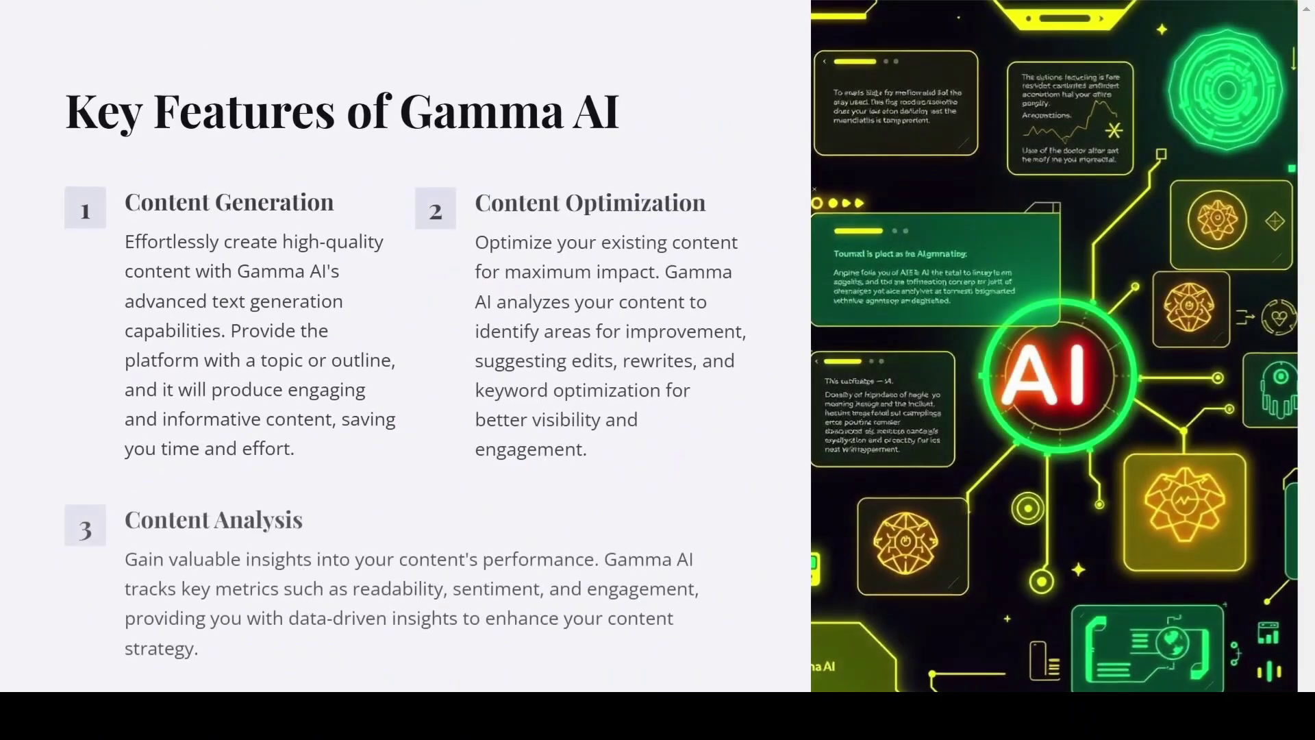
{"action": "key", "text": "Right"}
{"action": "key", "text": "Right"}
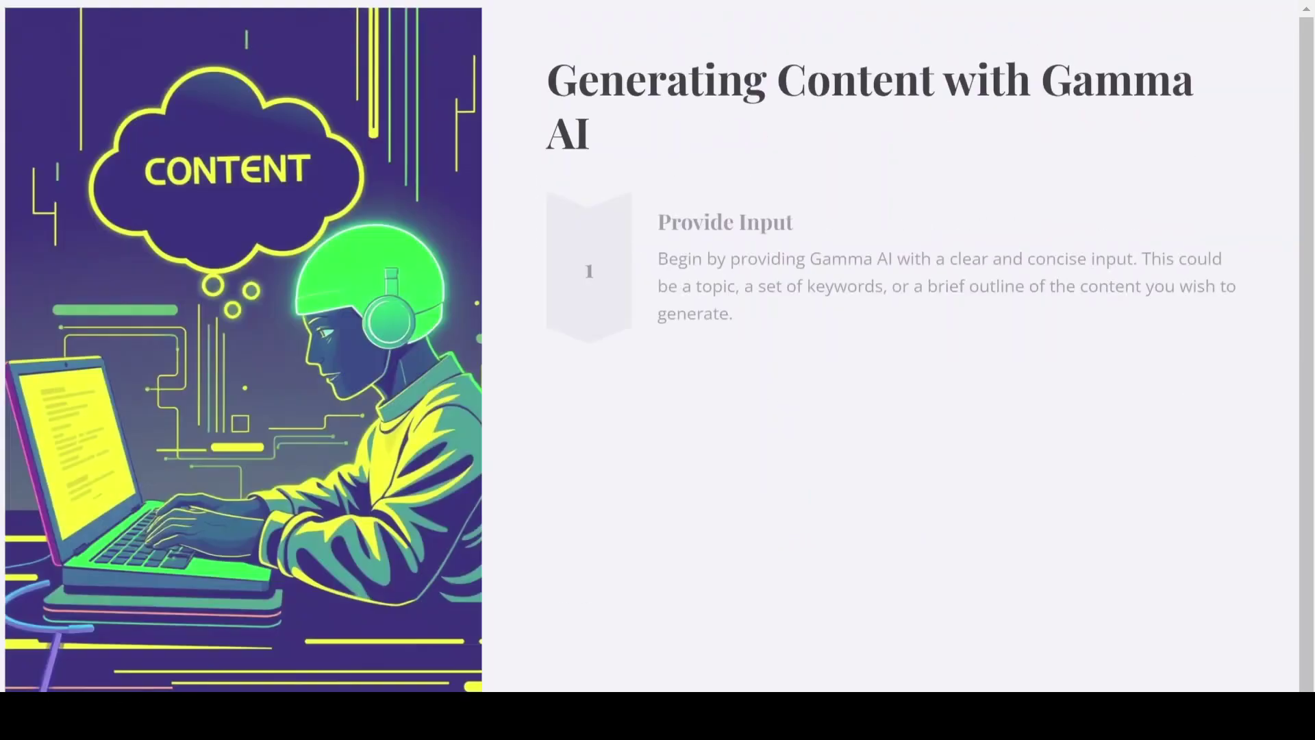
{"action": "key", "text": "Right"}
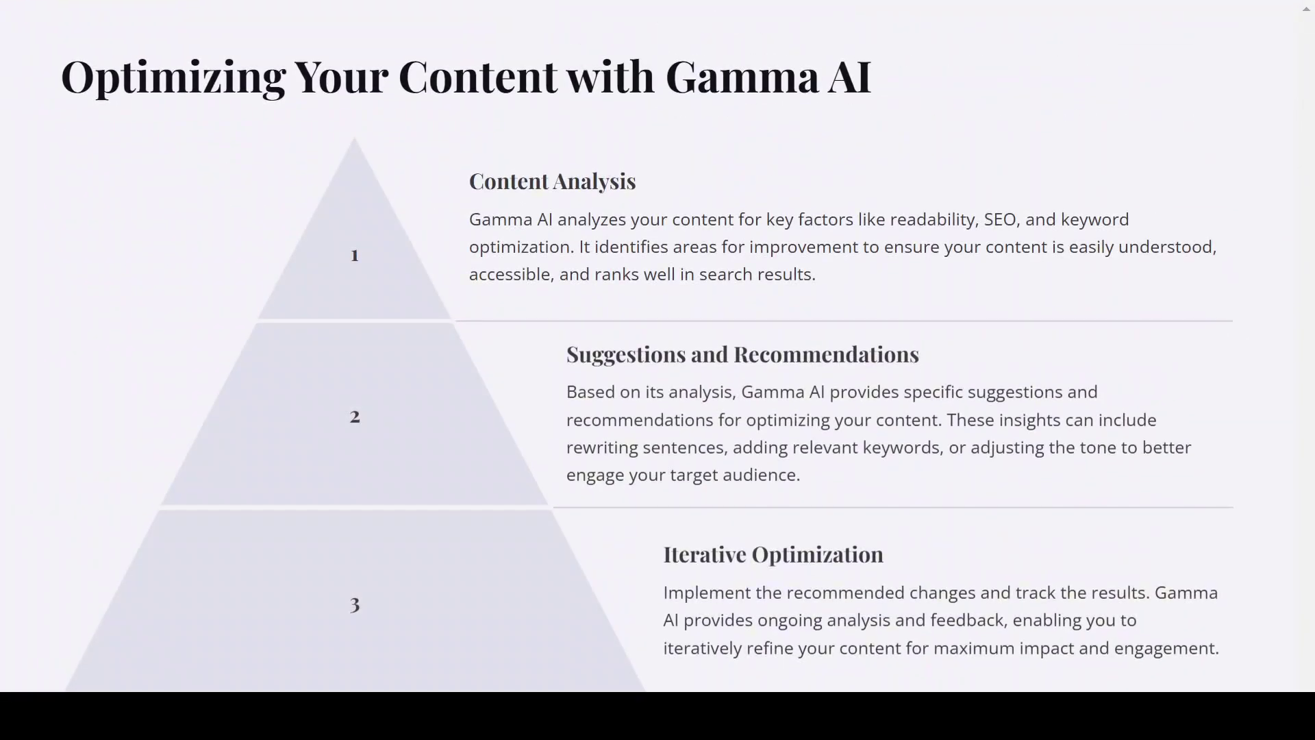
{"action": "key", "text": "Right"}
{"action": "key", "text": "Escape"}
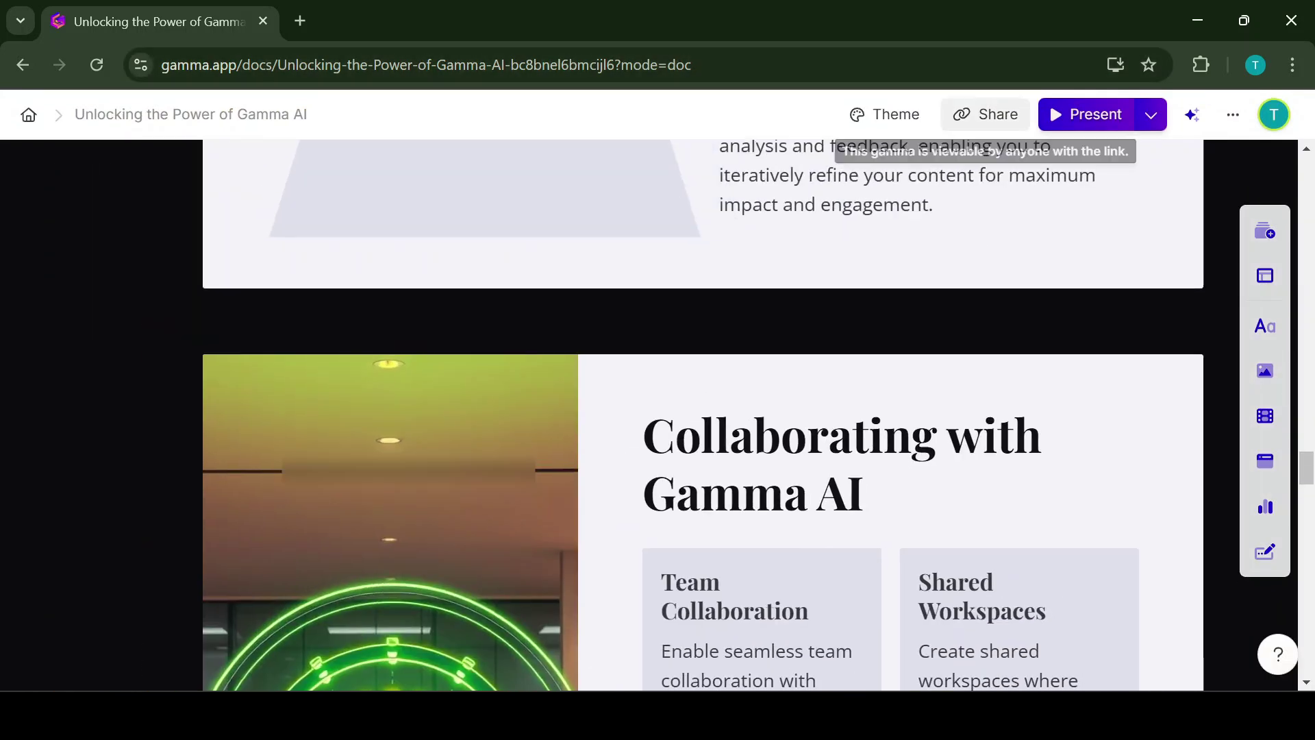
{"action": "left_click", "coordinate": [985, 114]}
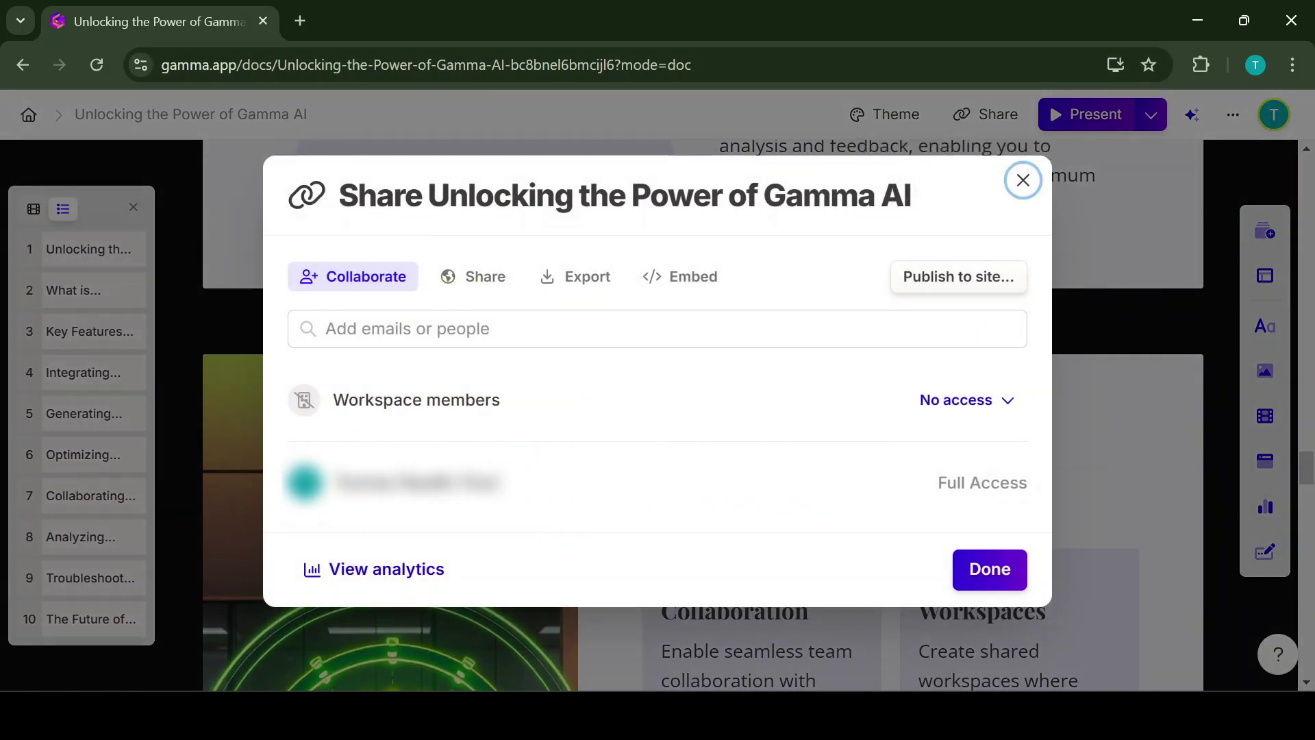
{"action": "left_click", "coordinate": [327, 329]}
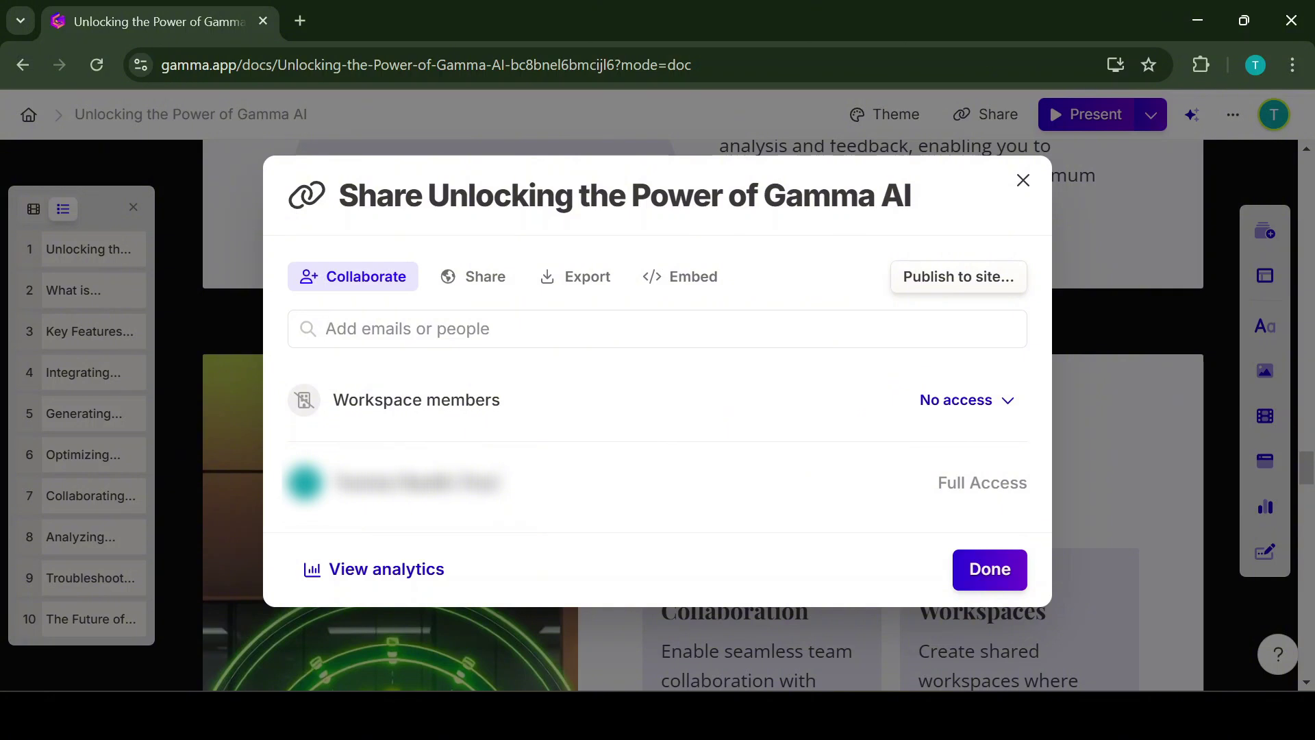
{"action": "left_click", "coordinate": [472, 276]}
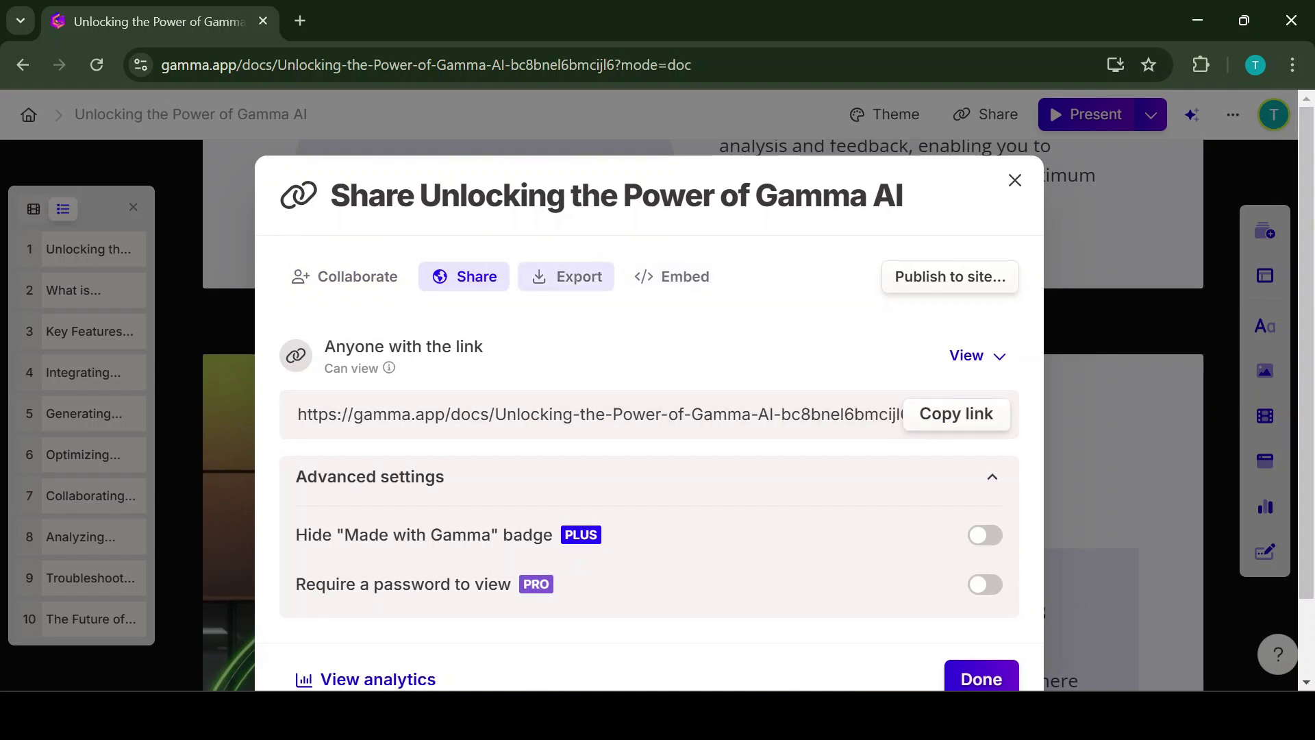
{"action": "left_click", "coordinate": [567, 276]}
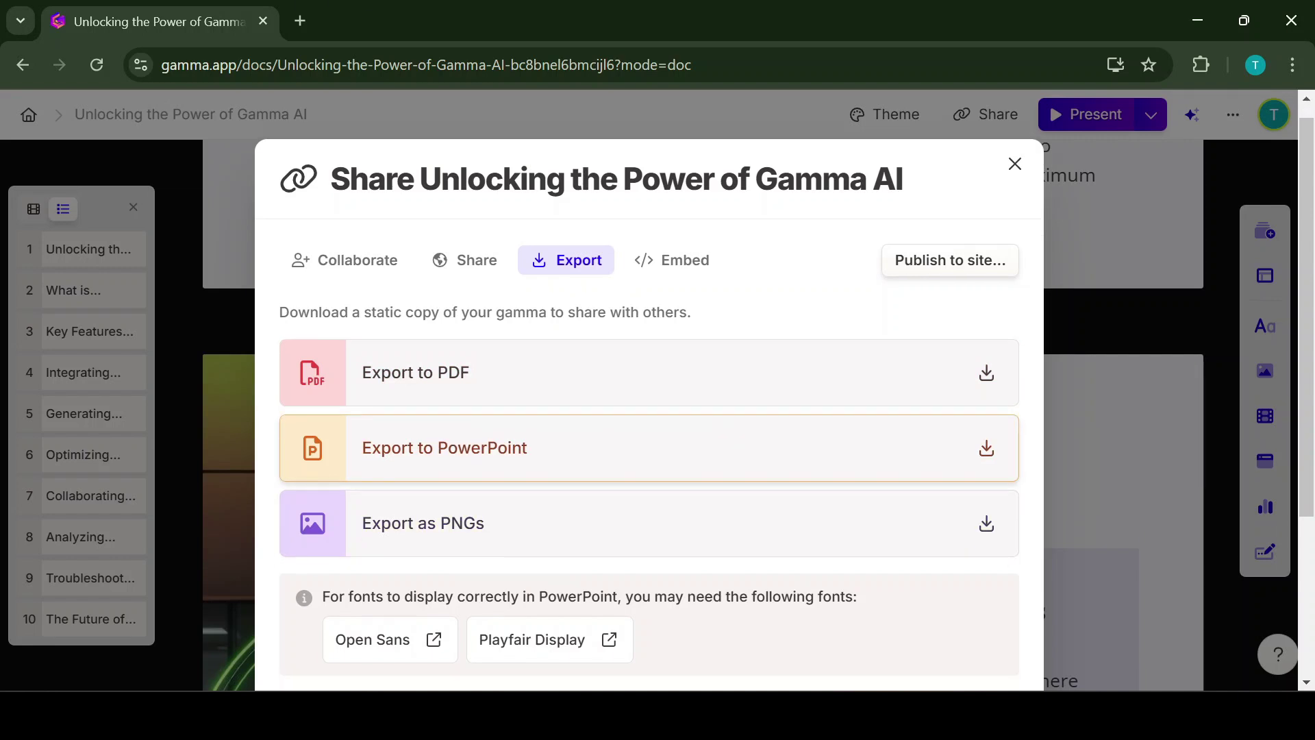
{"action": "scroll", "coordinate": [649, 466], "scroll_direction": "down", "scroll_amount": 3}
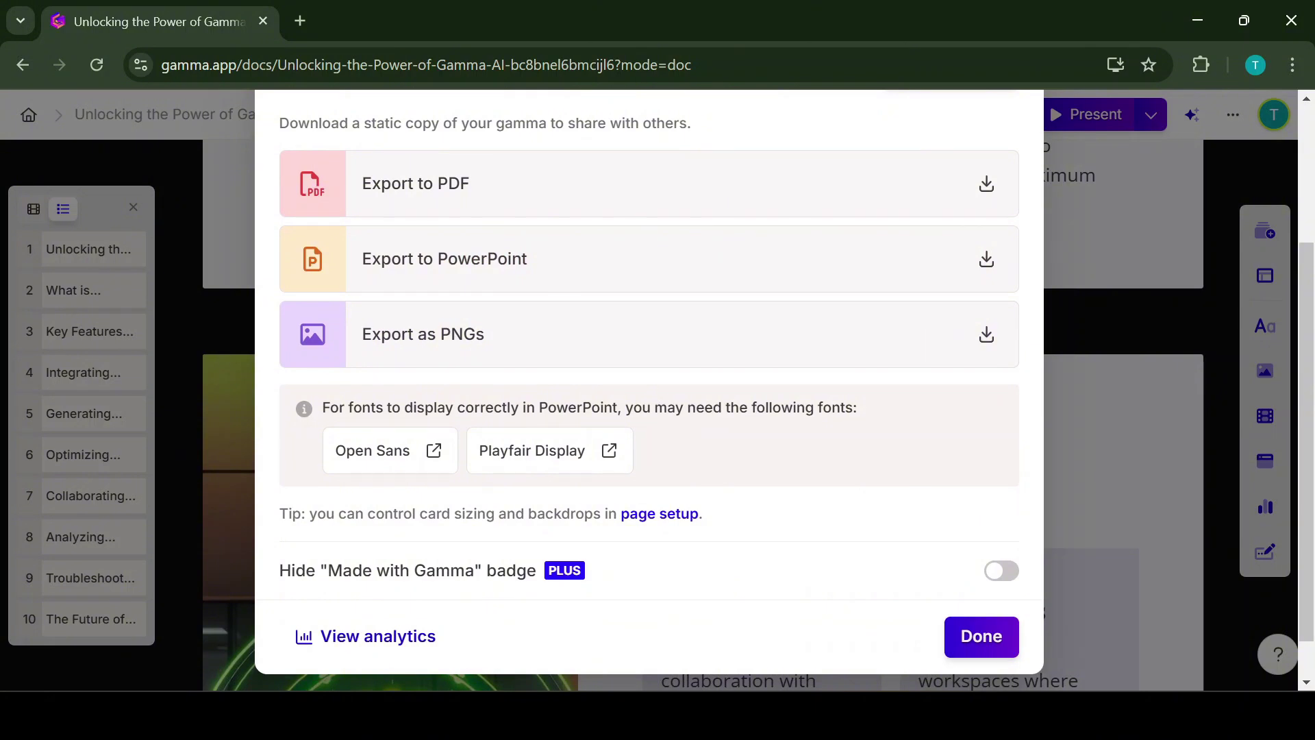
{"action": "left_click_drag", "start_coordinate": [328, 571], "coordinate": [450, 571]}
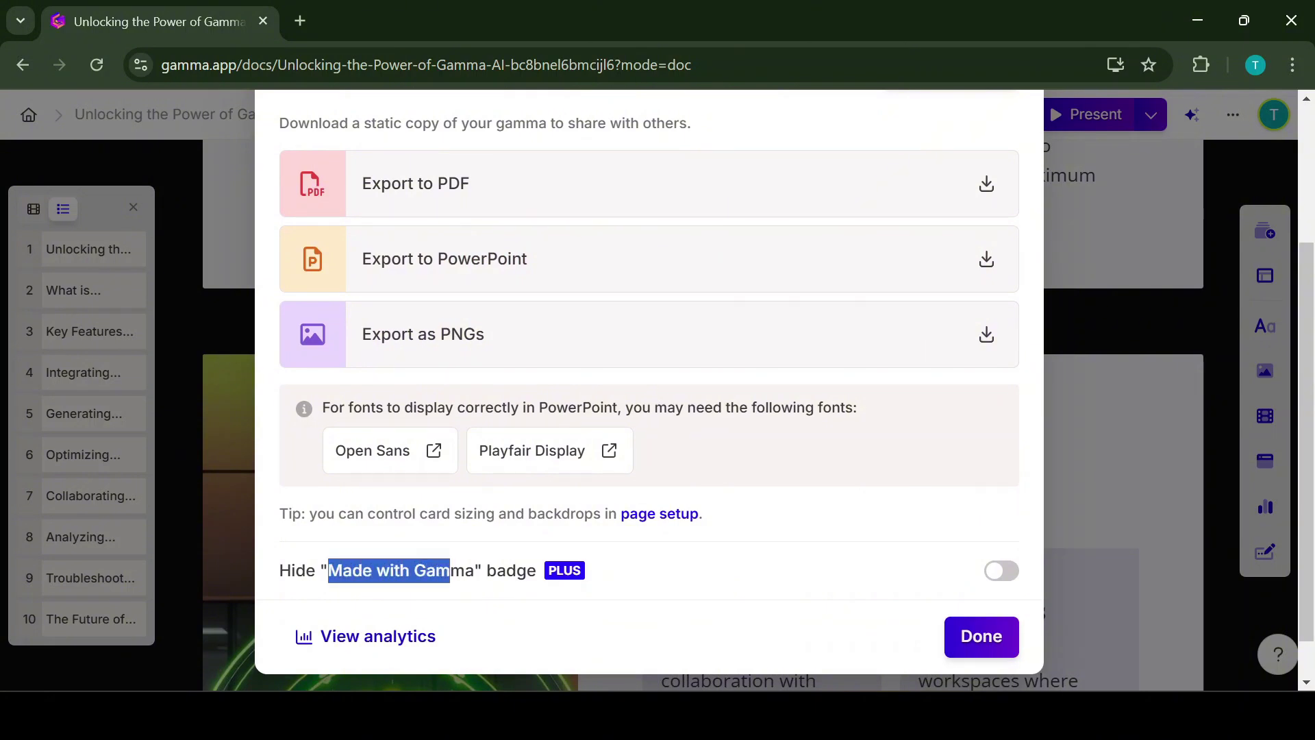
{"action": "left_click", "coordinate": [450, 571]}
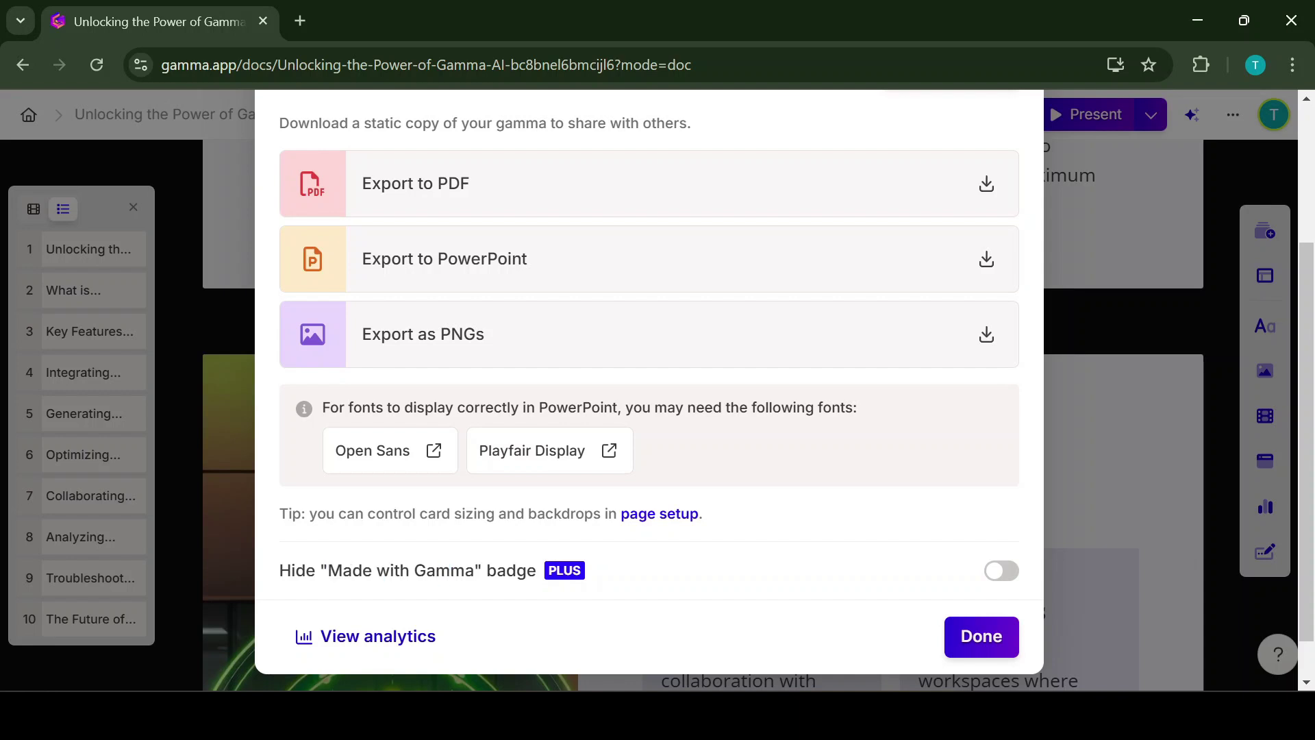
Close the sharing options and apply the AI Make shorter action to the Key Features card.
{"action": "left_click", "coordinate": [982, 636]}
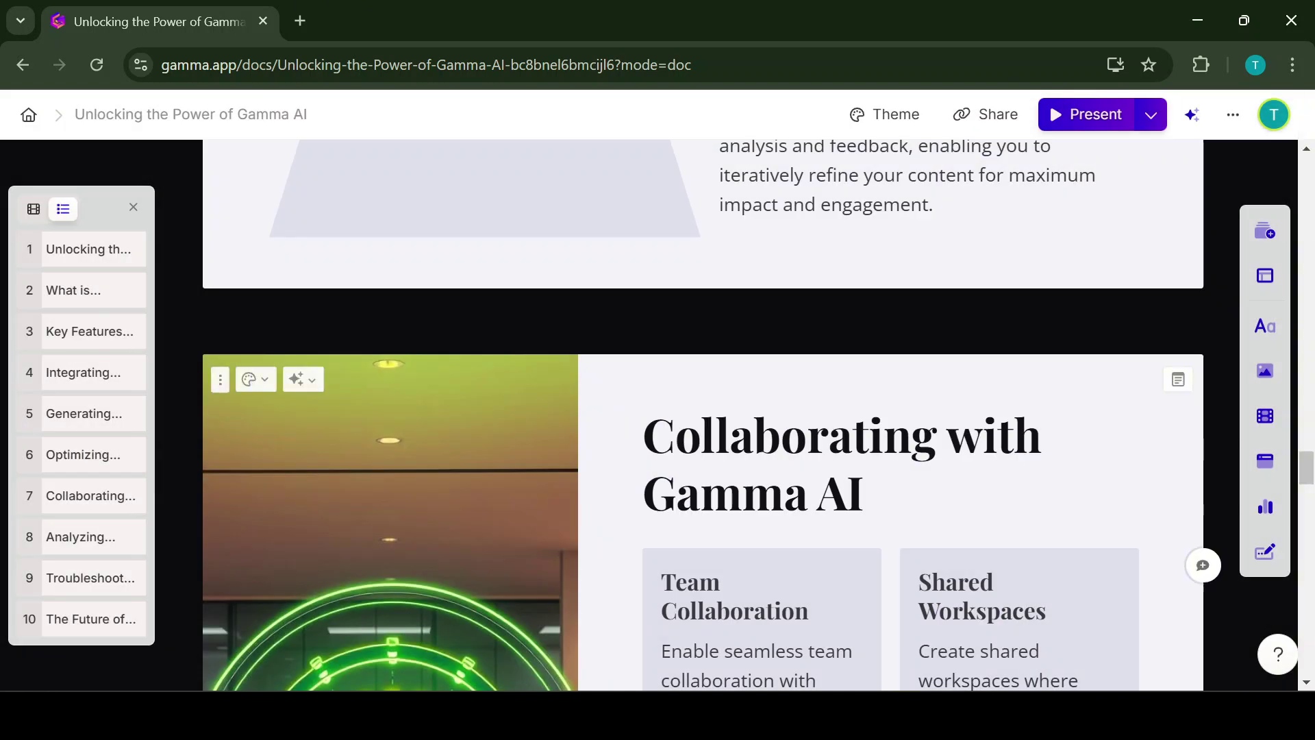
{"action": "scroll", "coordinate": [703, 411], "scroll_direction": "up", "scroll_amount": 5}
{"action": "scroll", "coordinate": [703, 411], "scroll_direction": "up", "scroll_amount": 5}
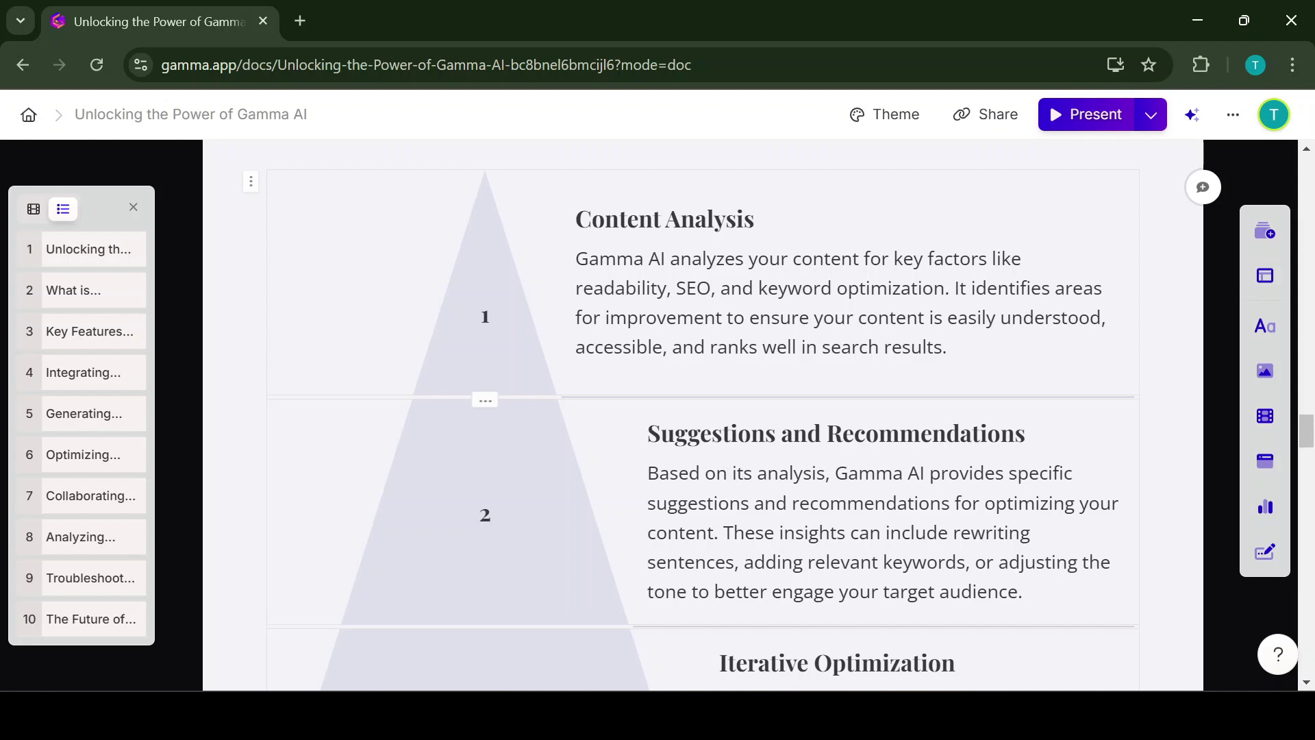
{"action": "scroll", "coordinate": [702, 411], "scroll_direction": "up", "scroll_amount": 10}
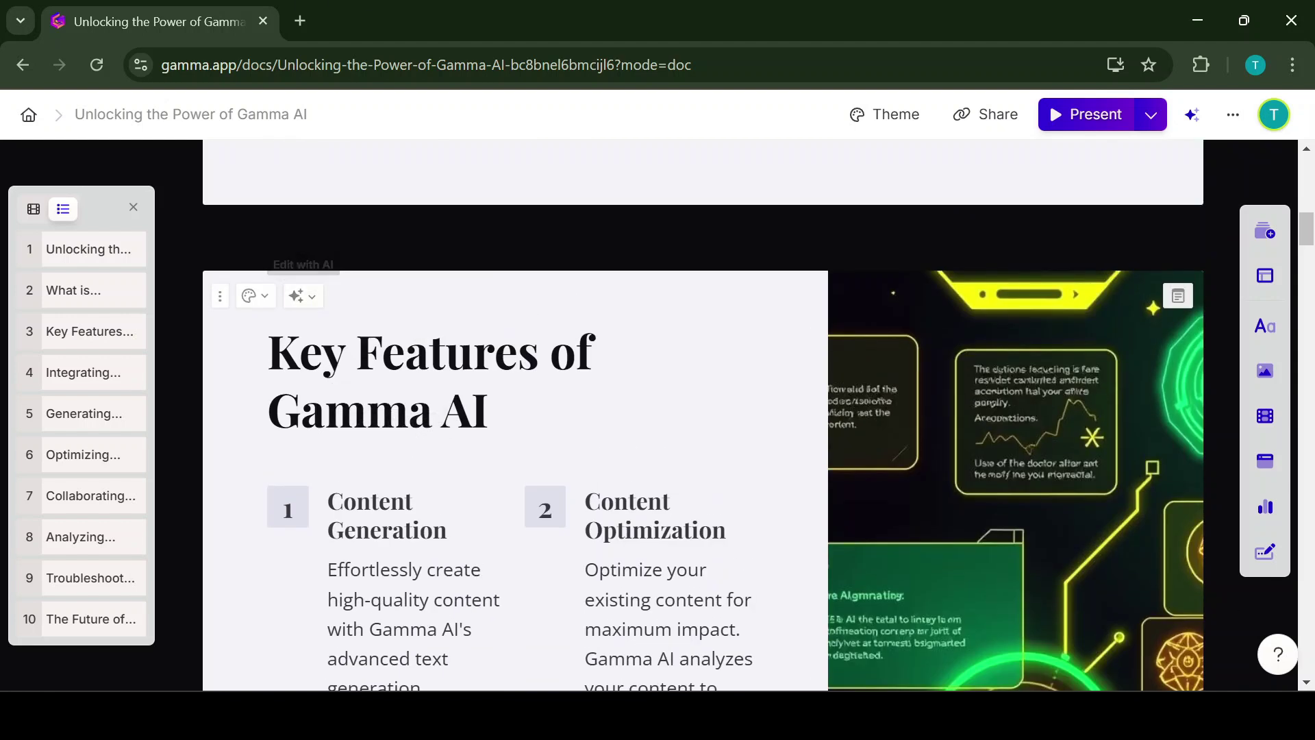
{"action": "left_click", "coordinate": [301, 296]}
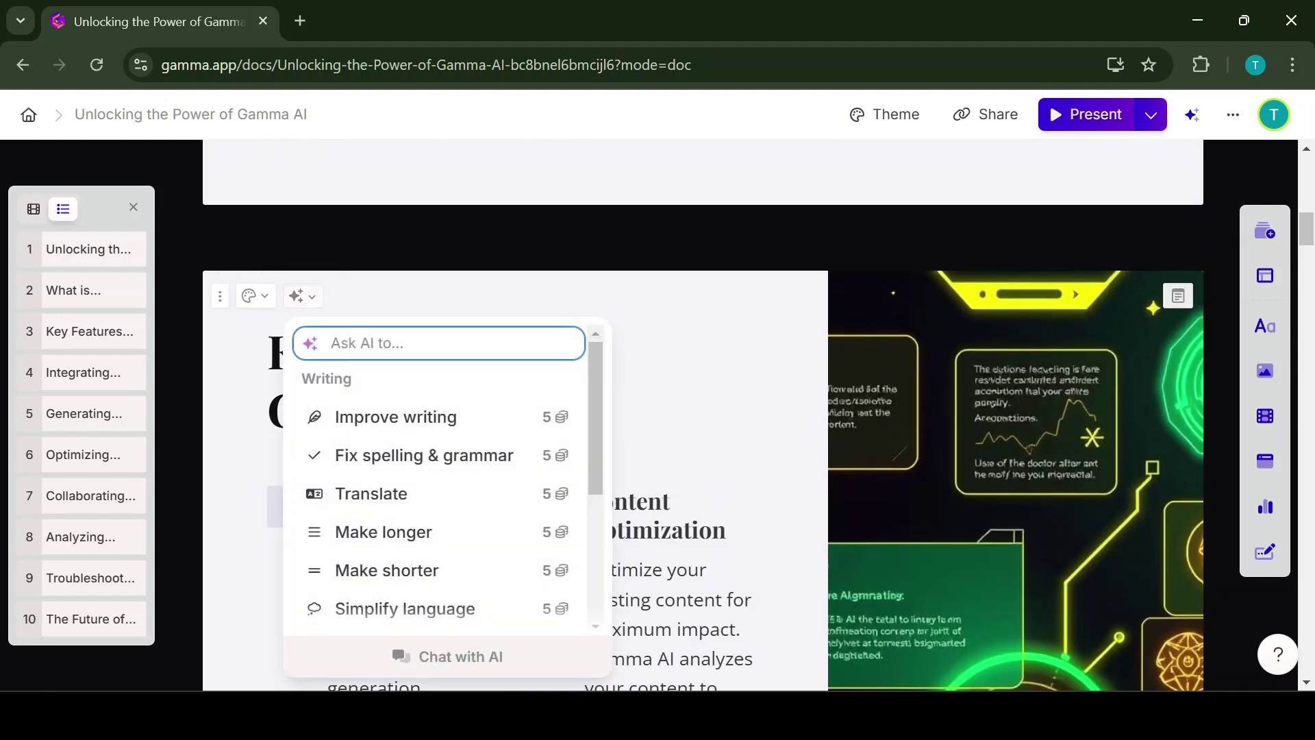
{"action": "key", "text": "Down"}
{"action": "key", "text": "Down"}
{"action": "key", "text": "Down"}
{"action": "key", "text": "Down"}
{"action": "key", "text": "Down"}
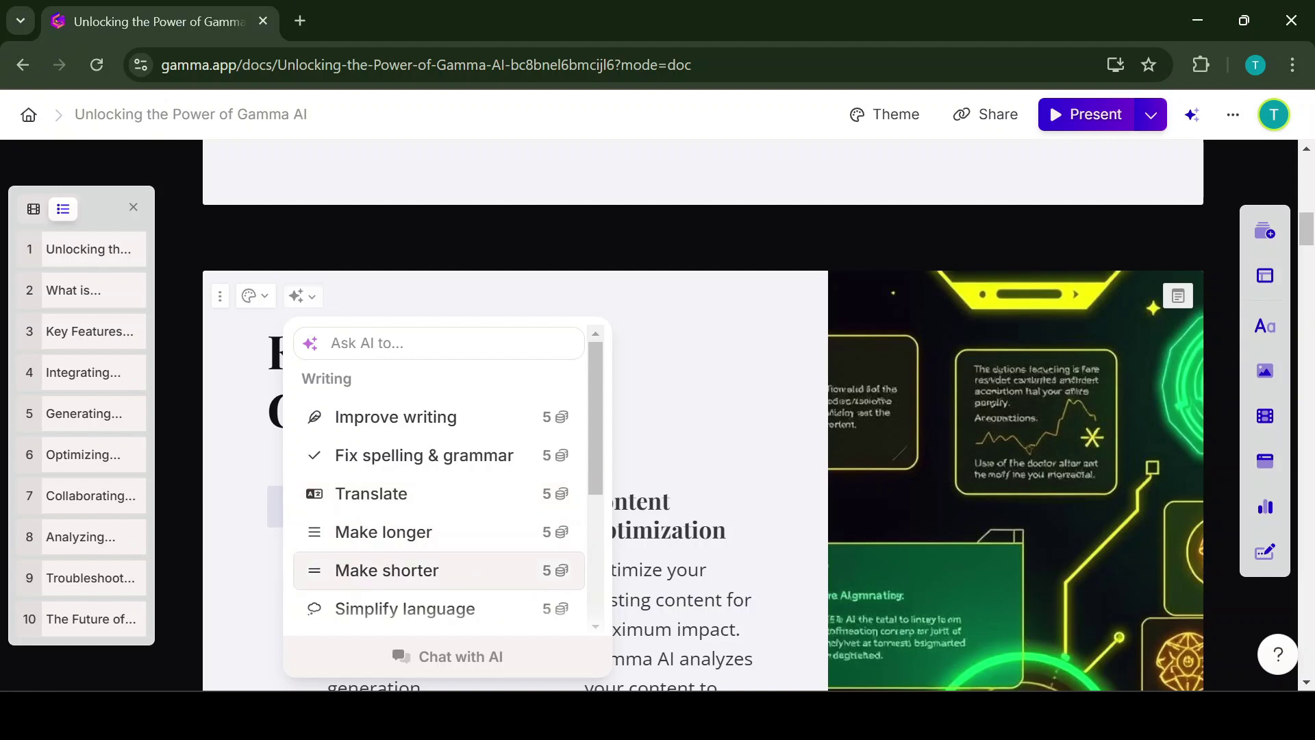
{"action": "key", "text": "Return"}
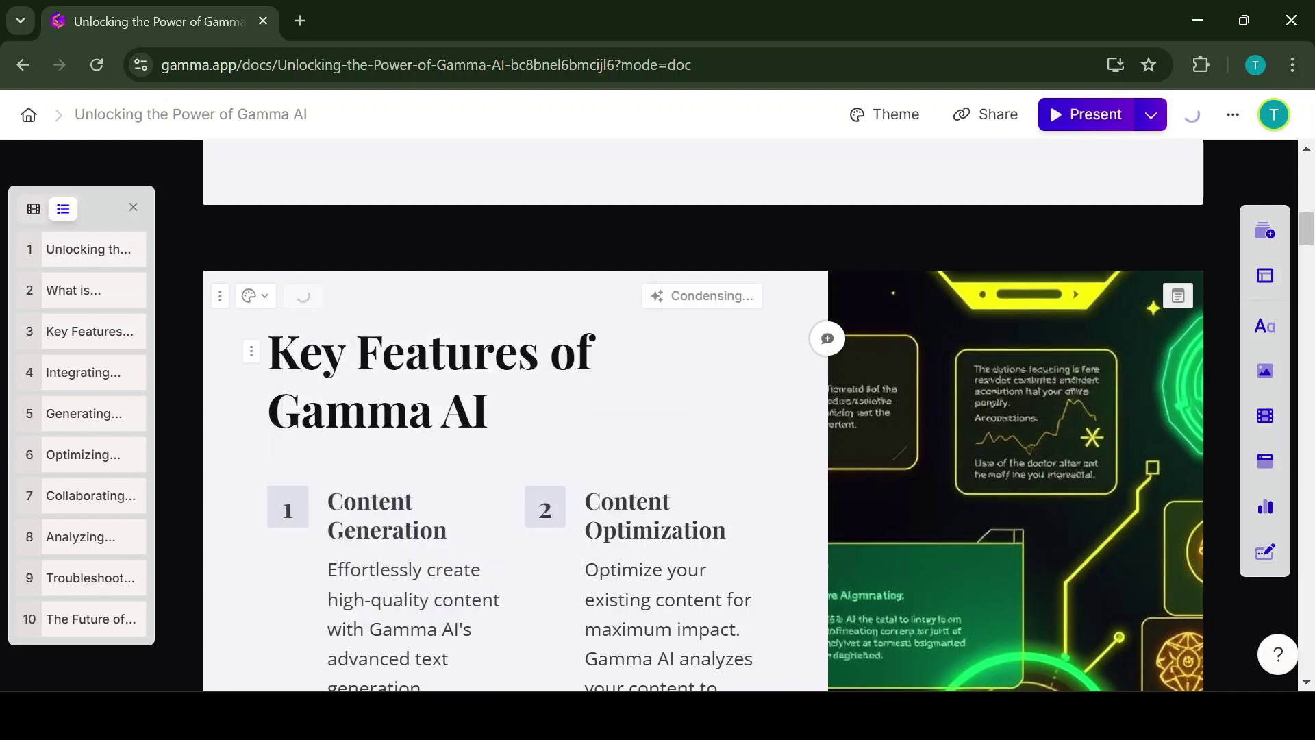
{"action": "scroll", "coordinate": [703, 415], "scroll_direction": "down", "scroll_amount": 2}
{"action": "scroll", "coordinate": [703, 415], "scroll_direction": "down", "scroll_amount": 2}
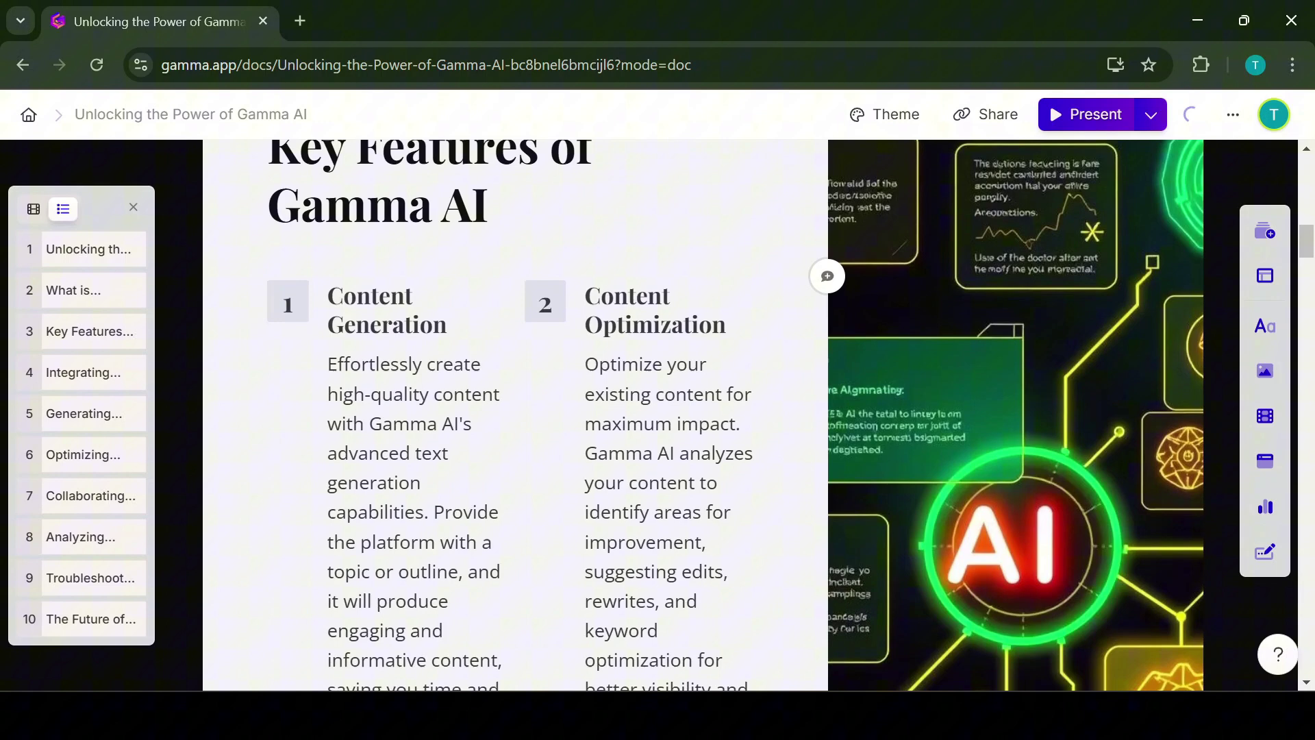
{"action": "scroll", "coordinate": [703, 415], "scroll_direction": "down", "scroll_amount": 4}
{"action": "scroll", "coordinate": [702, 415], "scroll_direction": "up", "scroll_amount": 3}
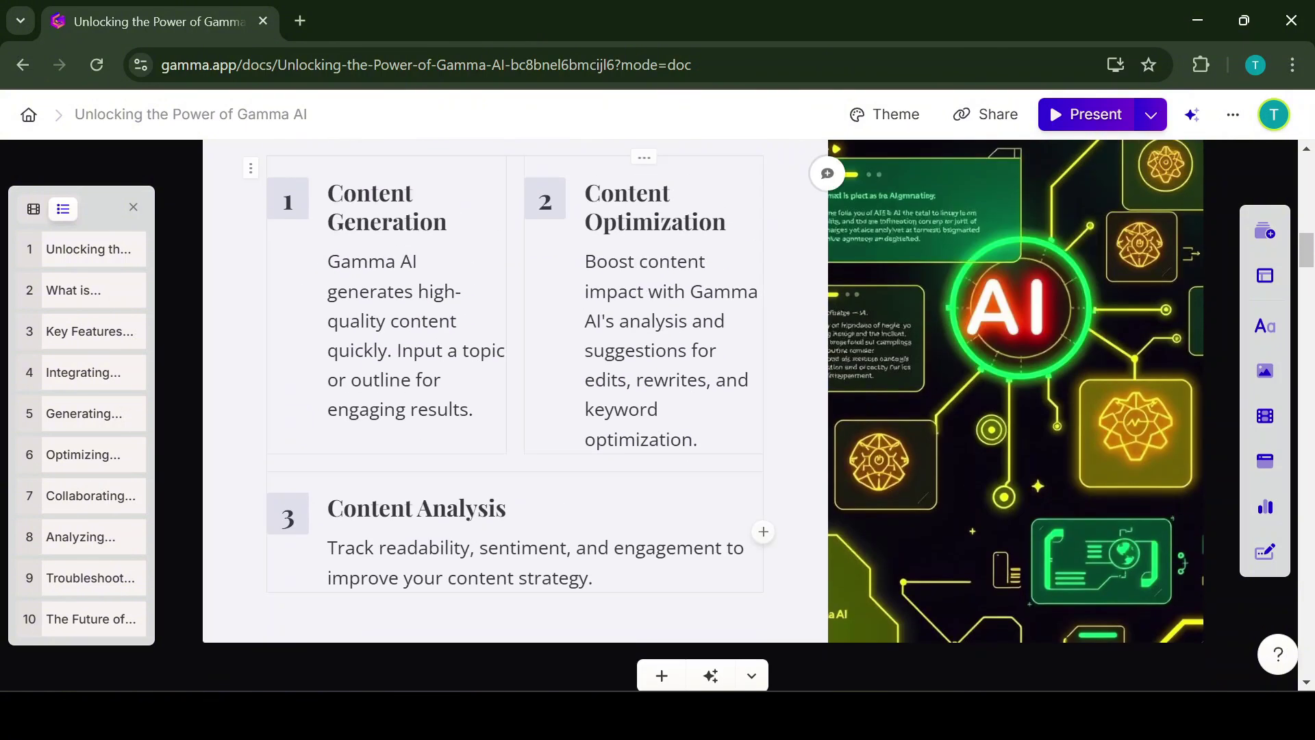
{"action": "scroll", "coordinate": [703, 415], "scroll_direction": "up", "scroll_amount": 4}
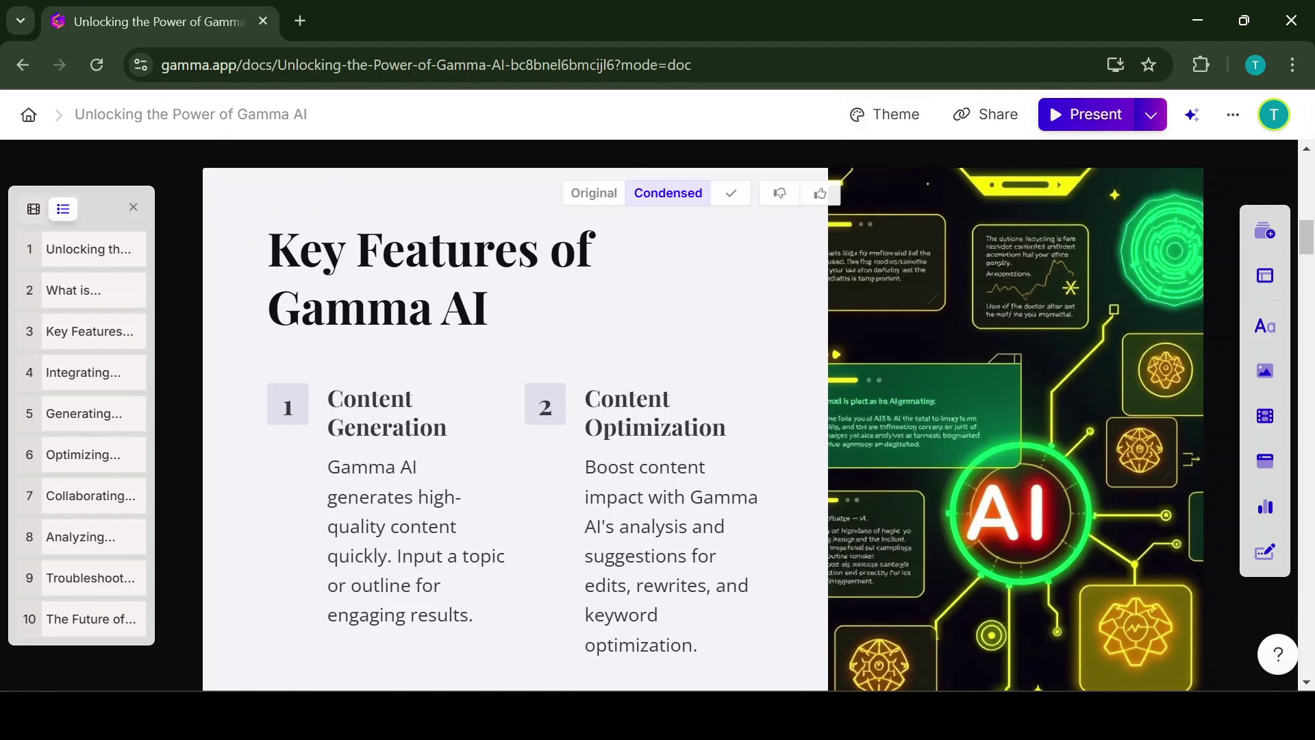
Show the Present options: Presenter view, In this tab, Full screen and Share a follow link.
{"action": "left_click", "coordinate": [1151, 114]}
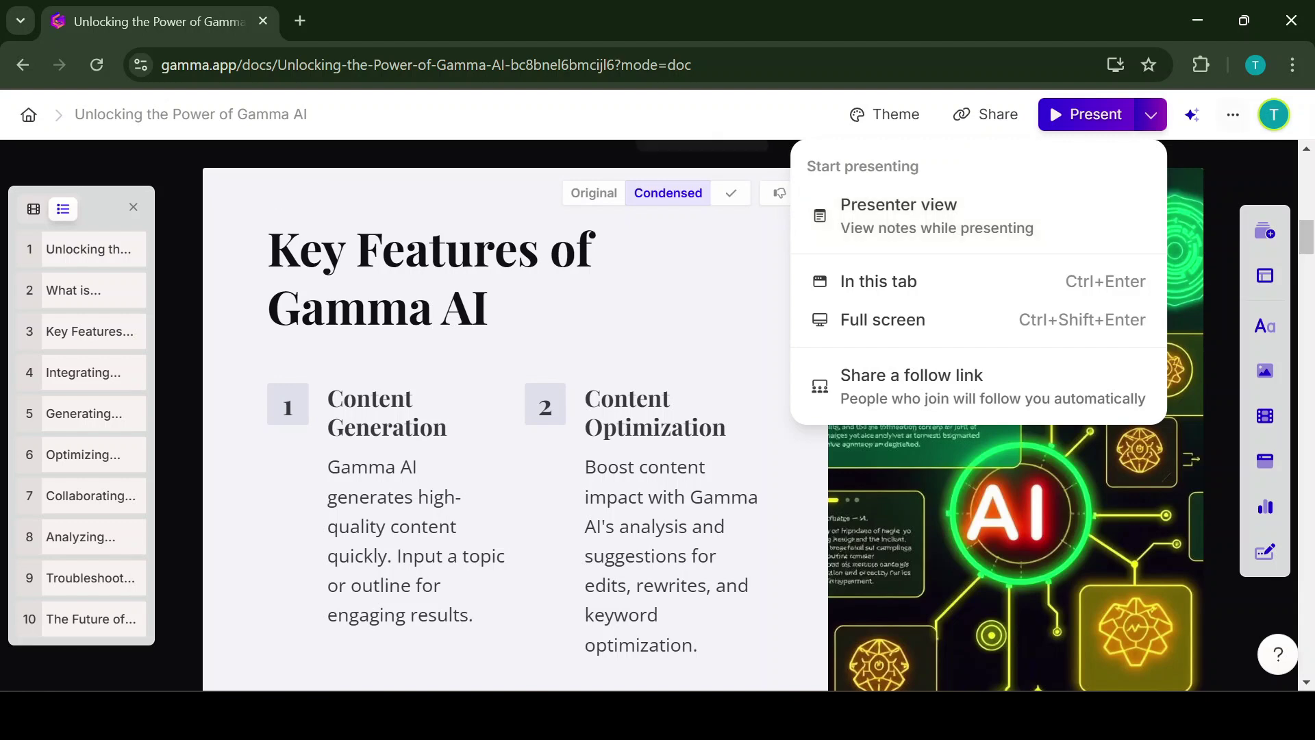
Open the document's ... menu showing Version history, Export, Analytics, Publish to site and Duplicate.
{"action": "left_click", "coordinate": [1233, 114]}
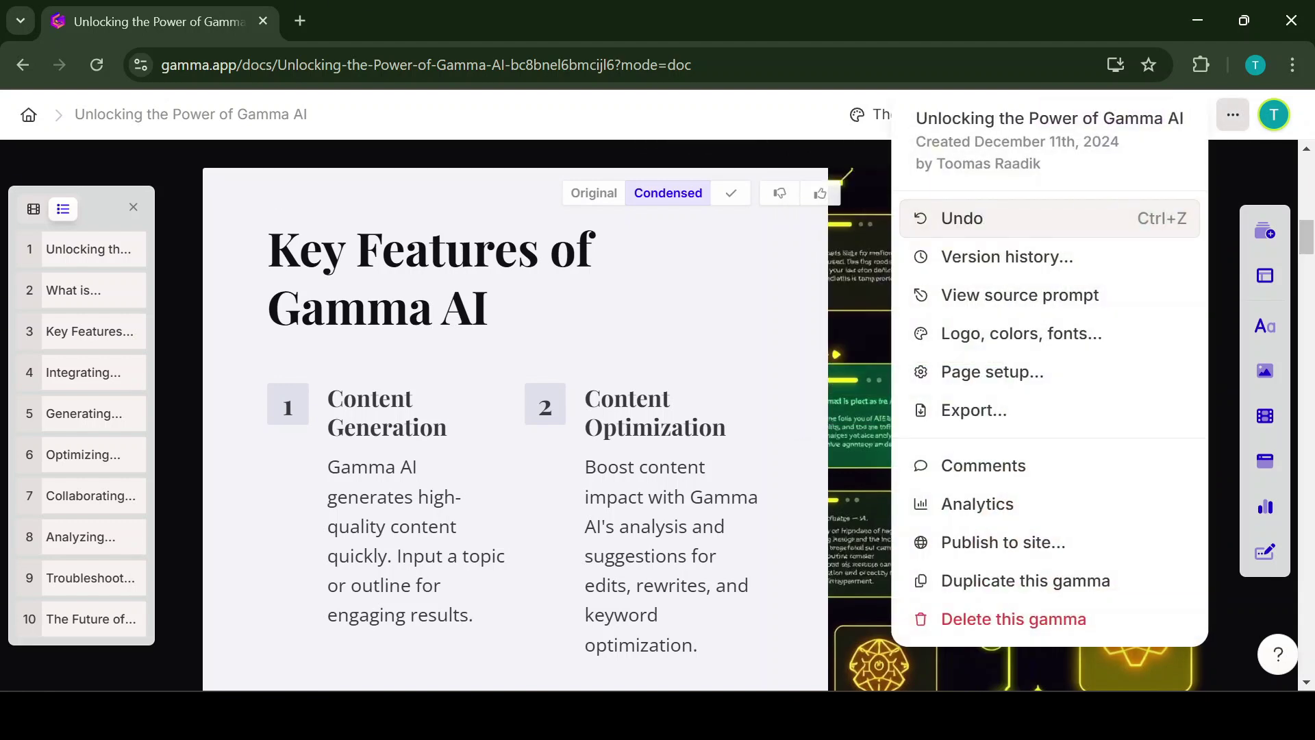